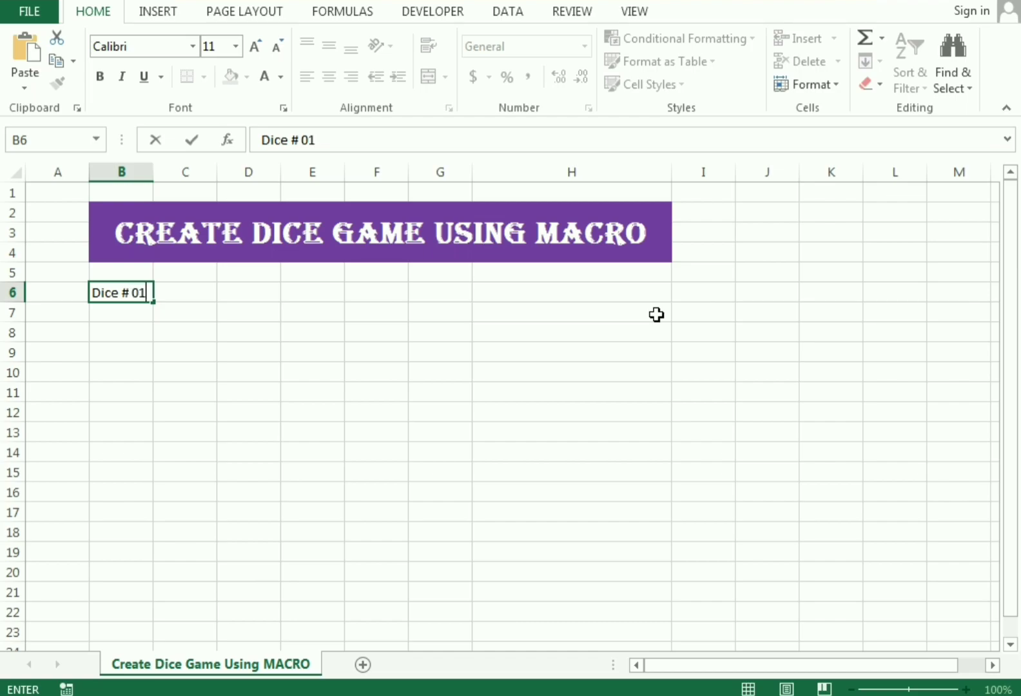
Enter the header "Dice # 01" in cell B6 and "Dice # 02" in cell D6.
key(Return)
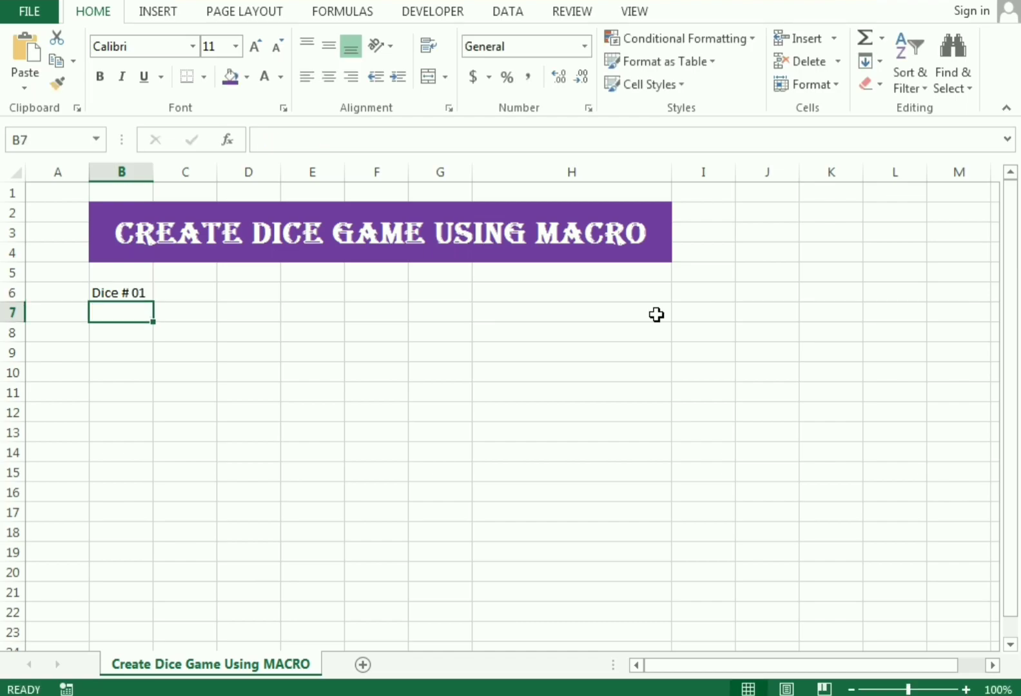
key(Up)
key(Right)
key(Right)
text(D)
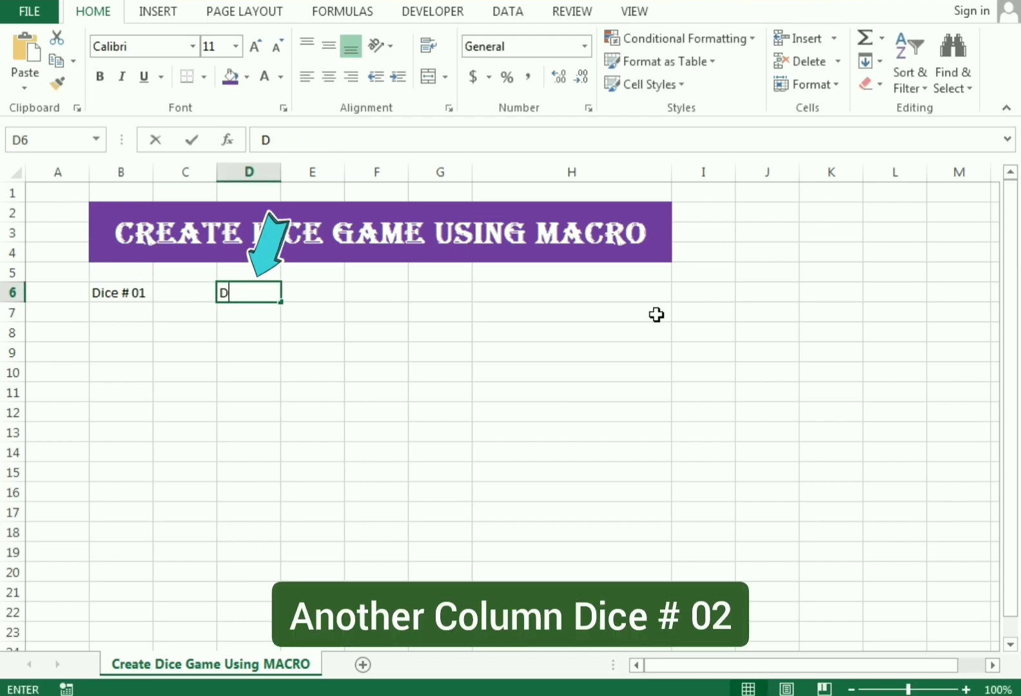
text(ice)
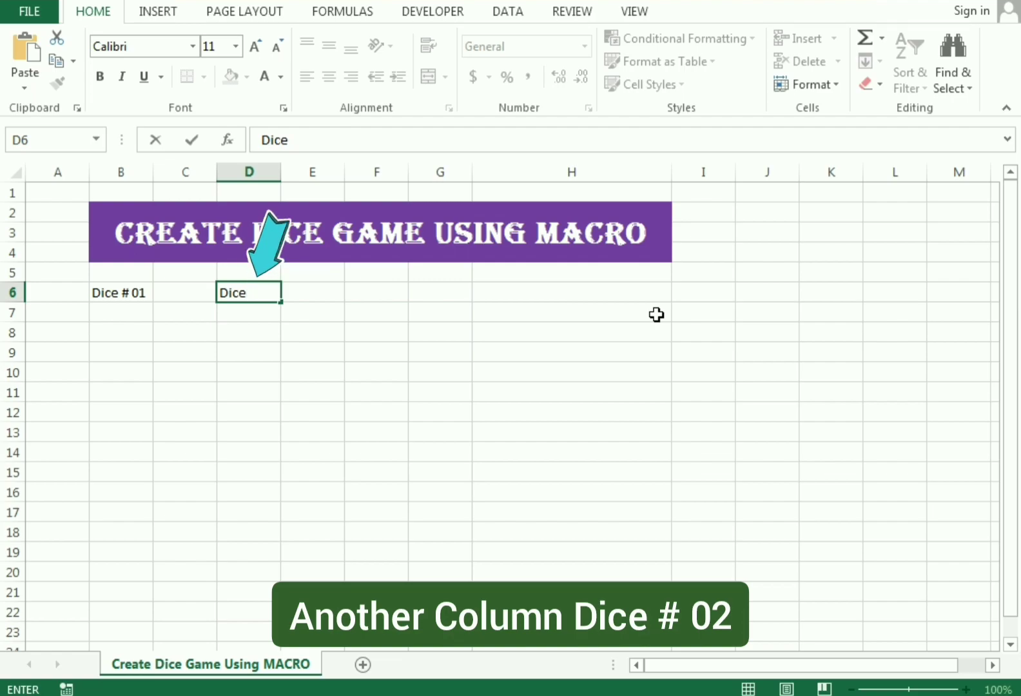
text( # 02)
key(Return)
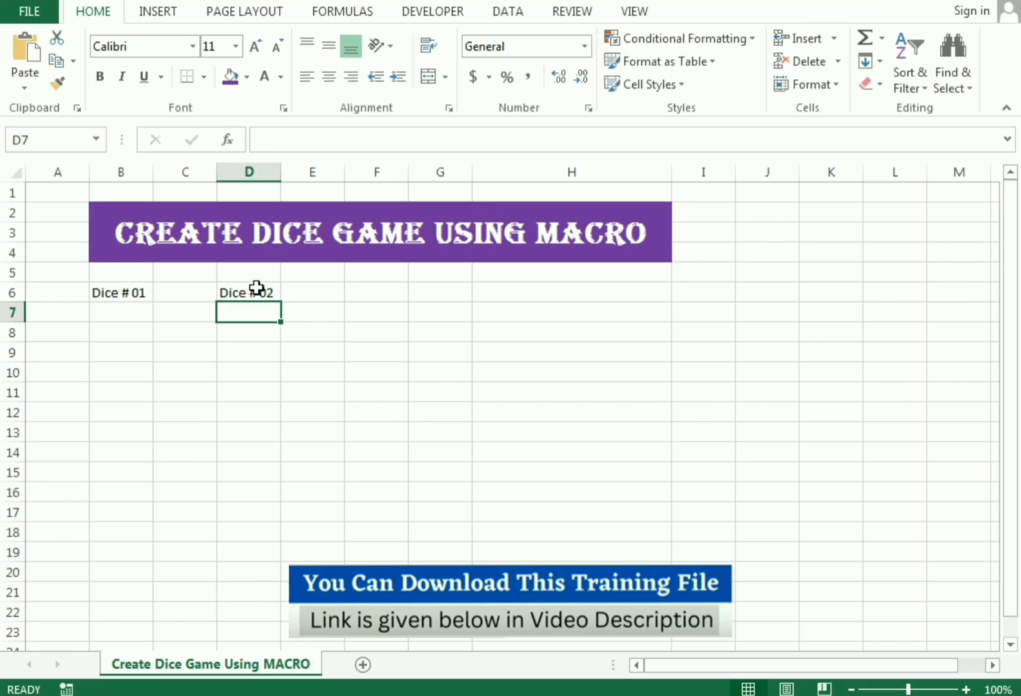
Enter the header "Total" in cell G6.
click(431, 301)
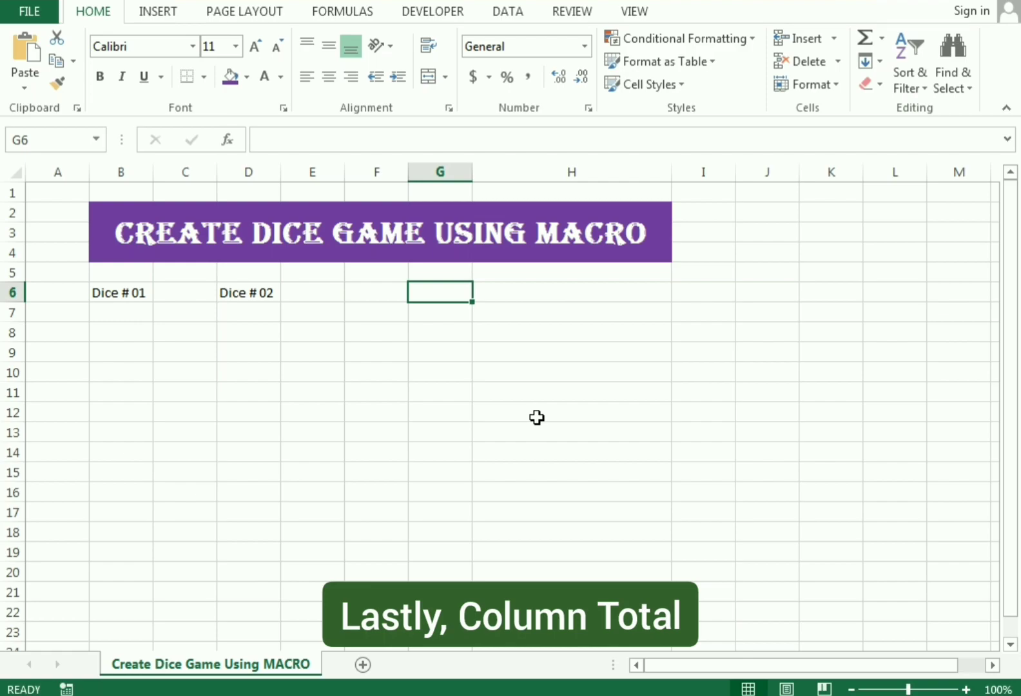
text(Total)
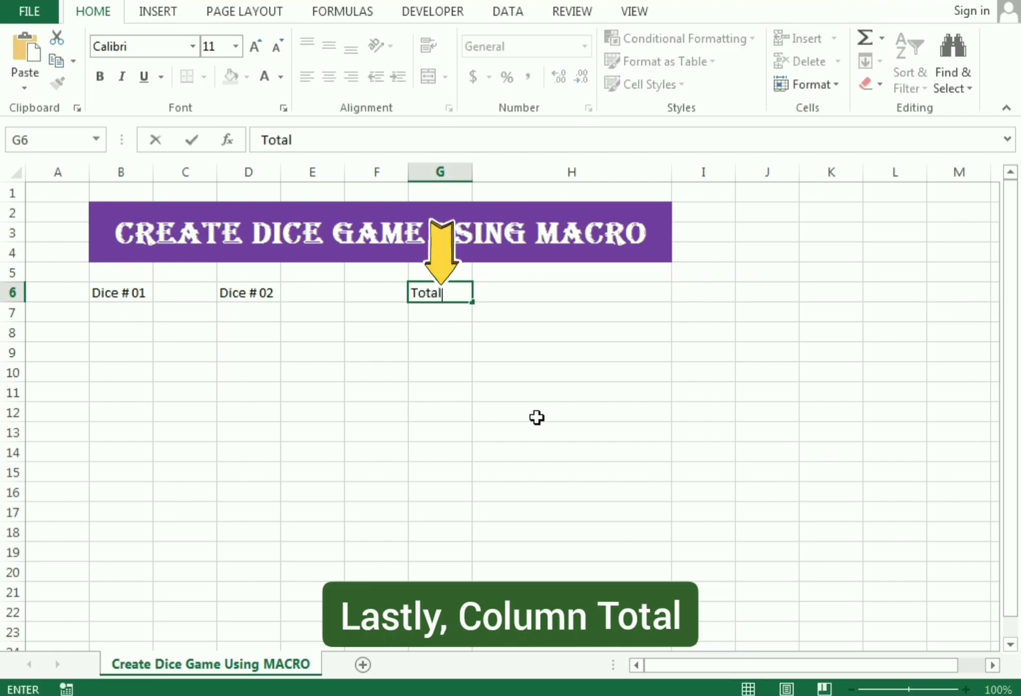
key(Return)
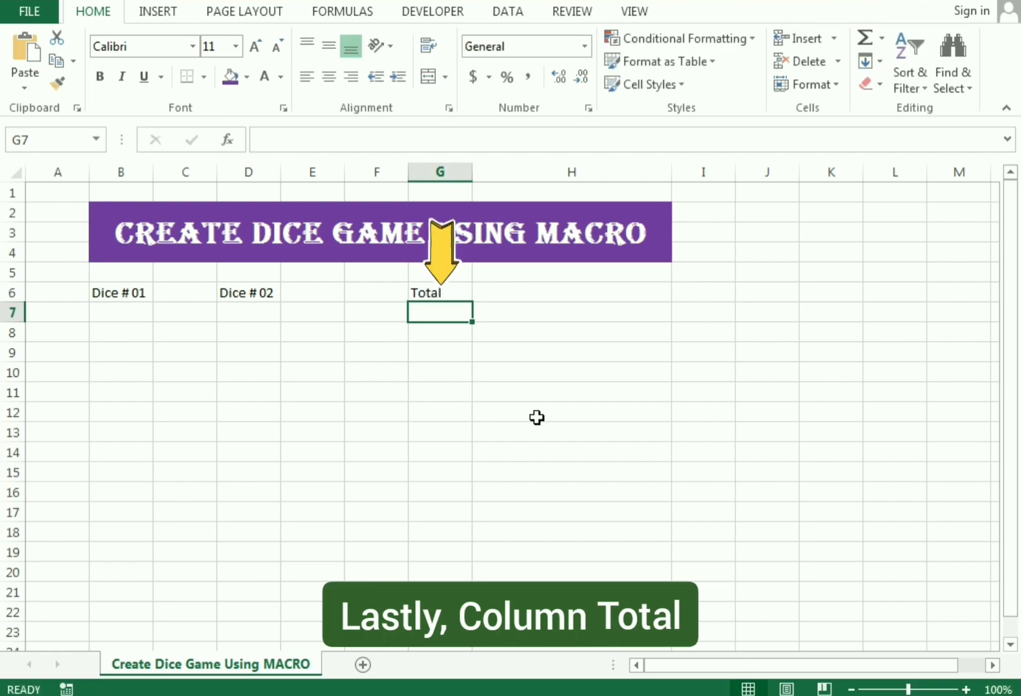
Merge and center the Total header across G6:H6, and merge and center the block G7:H11 beneath it.
click(450, 292)
drag(496, 292, 519, 292)
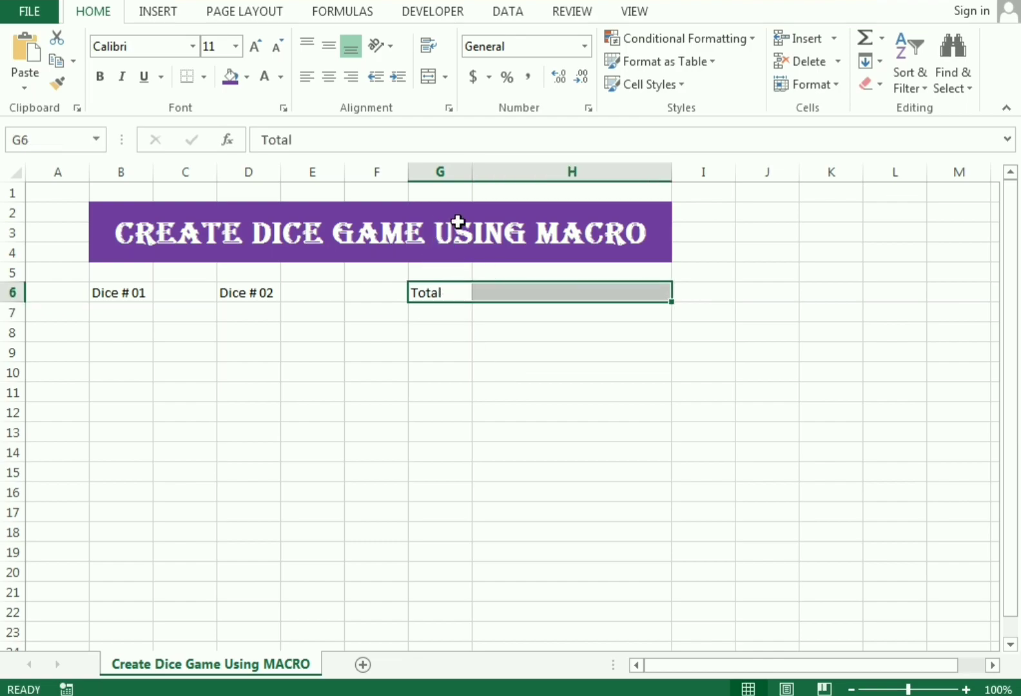
click(429, 86)
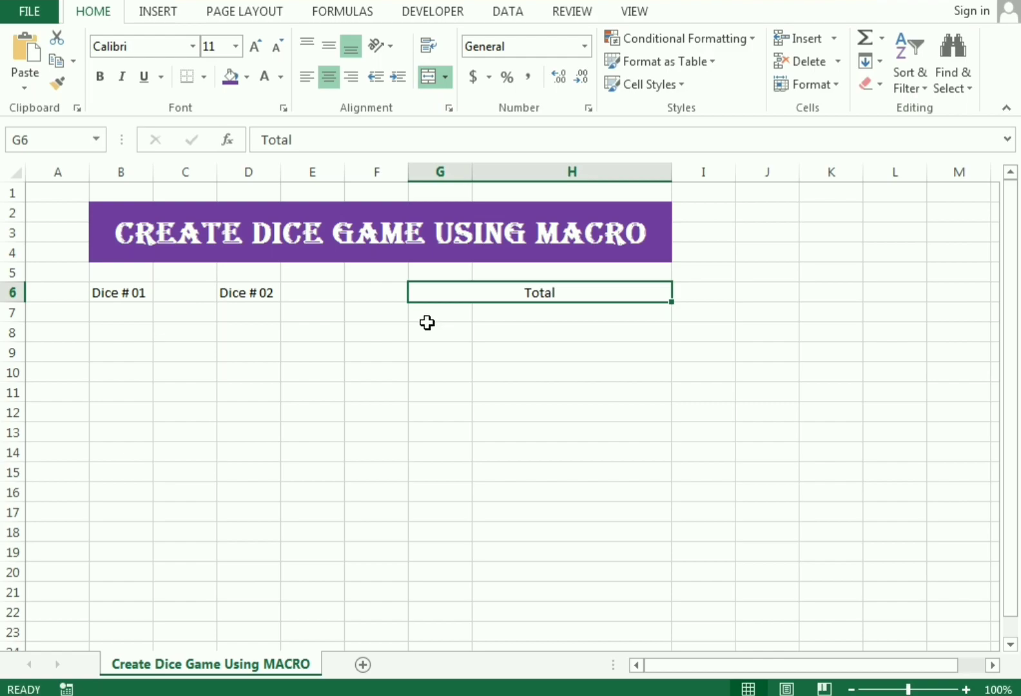
drag(427, 318, 572, 392)
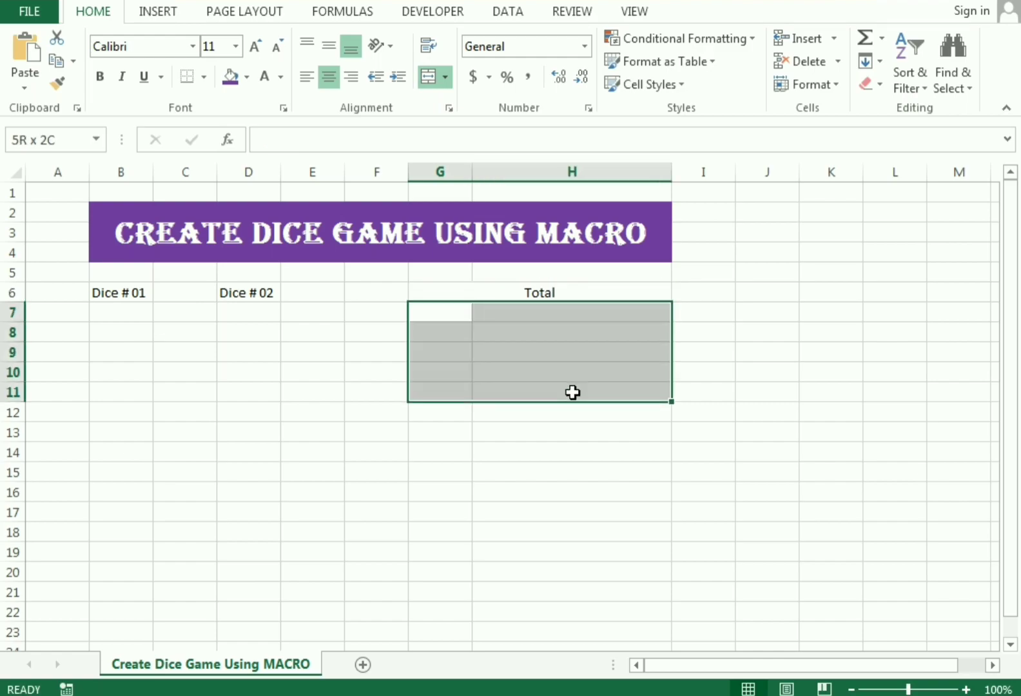
click(429, 78)
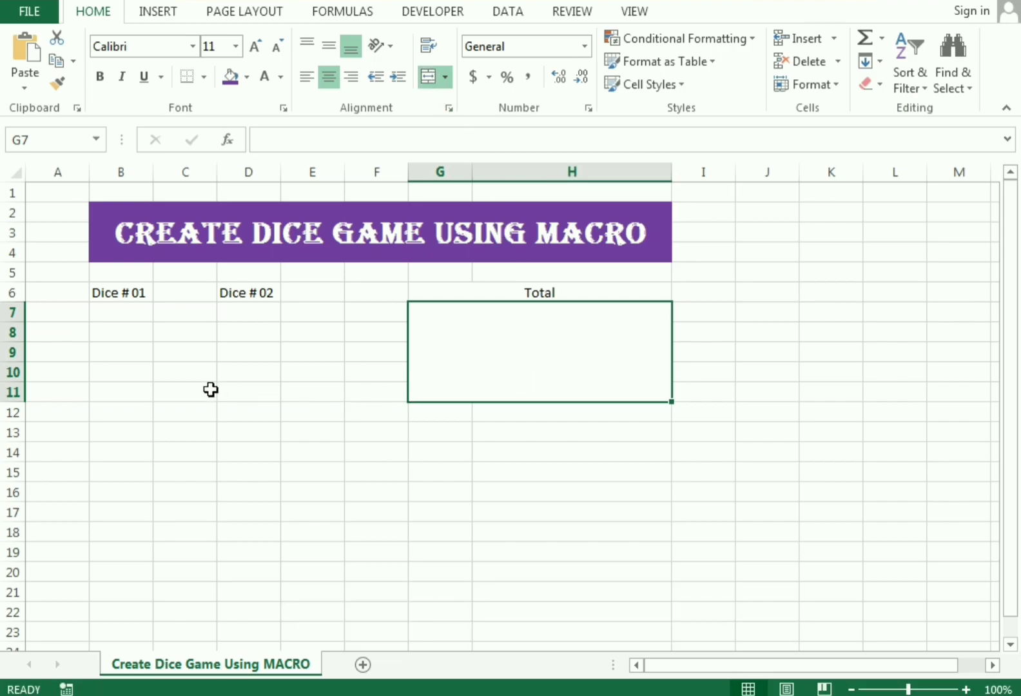
Make the Dice # 01 header bold with an orange fill and copy its formatting to the Dice # 02 header.
click(112, 294)
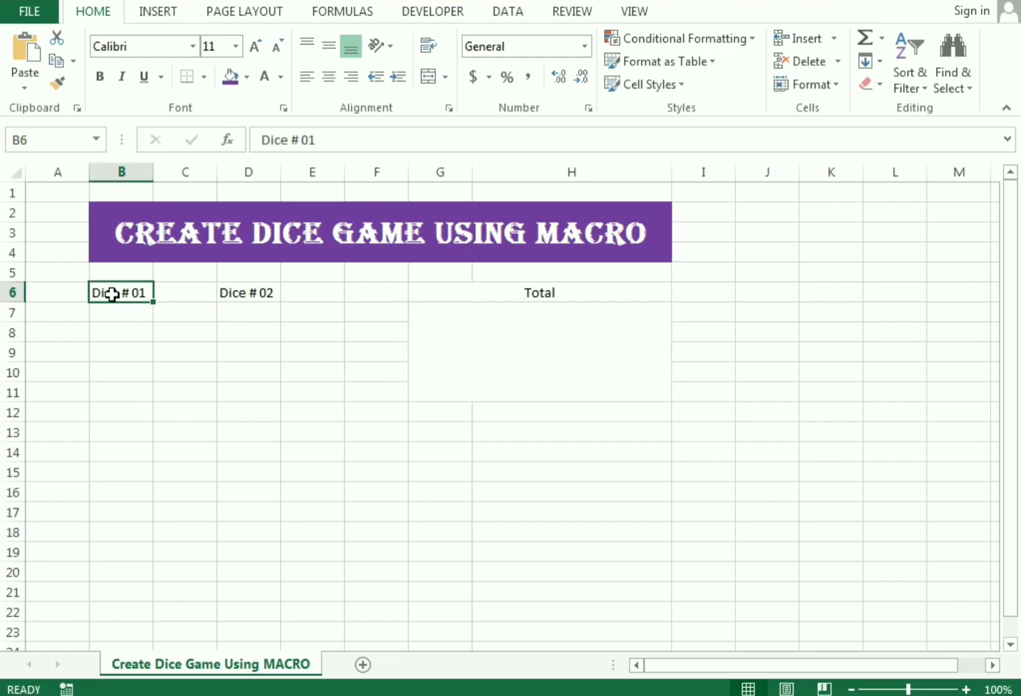
click(100, 76)
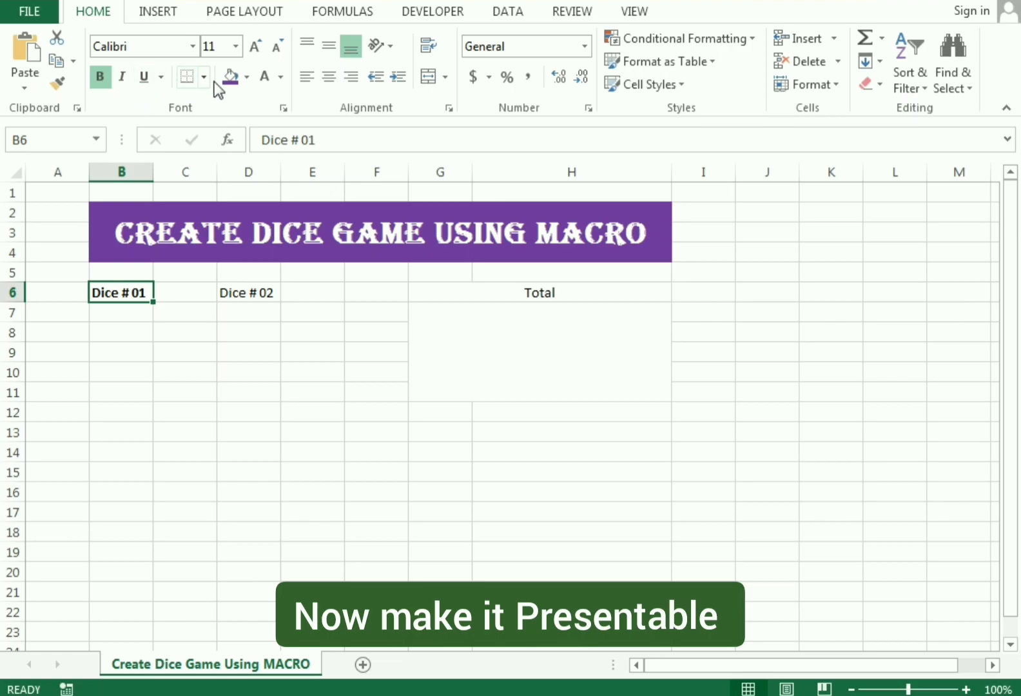
click(247, 81)
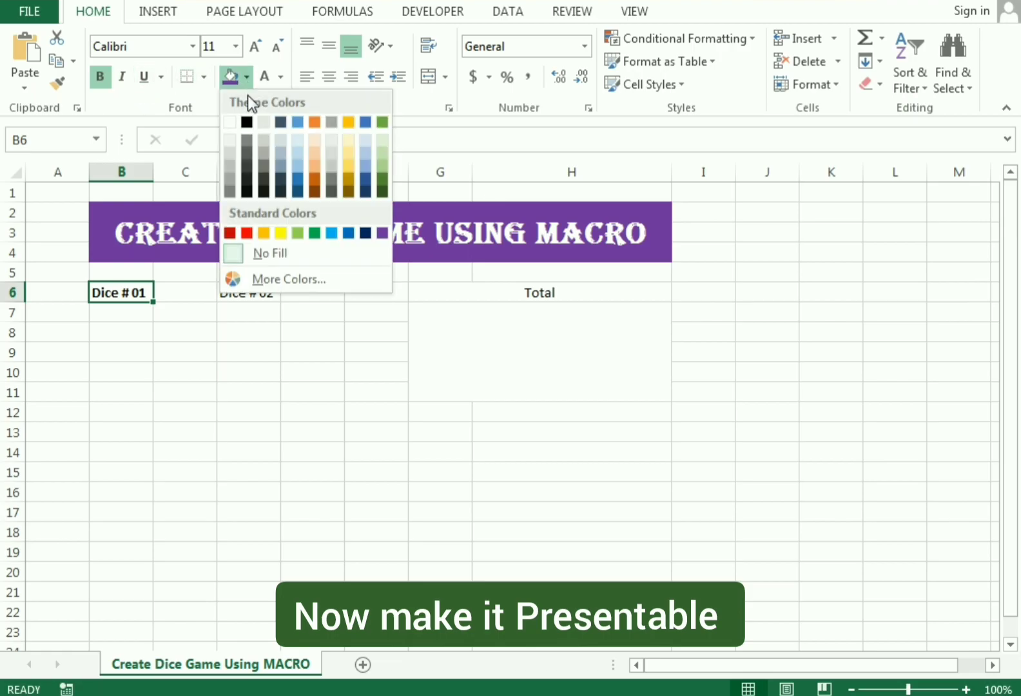
click(310, 123)
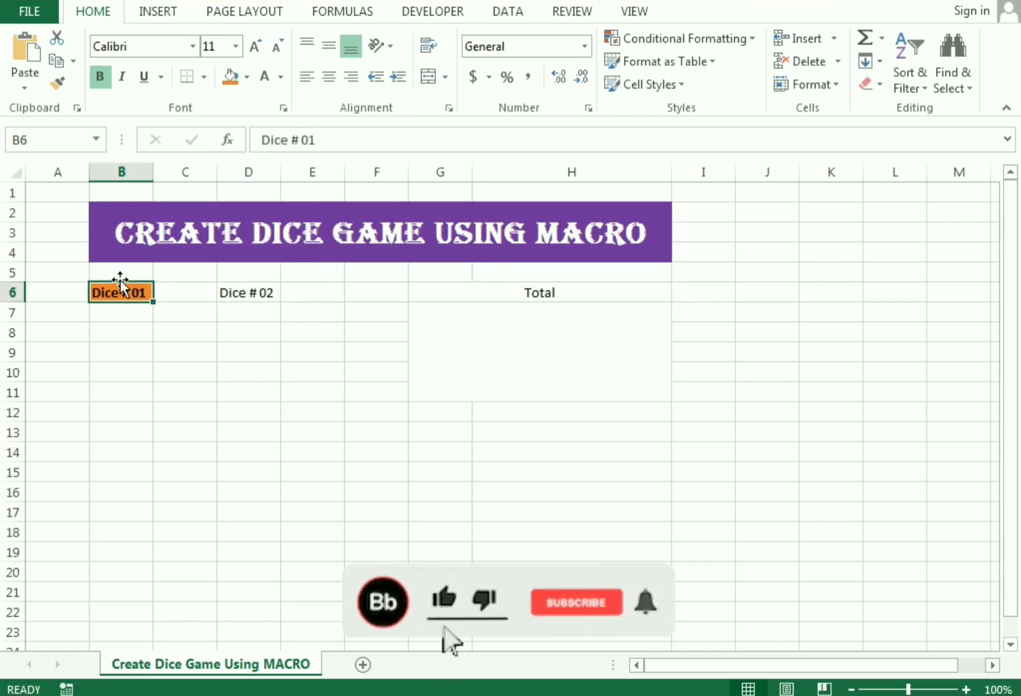
click(57, 82)
click(261, 293)
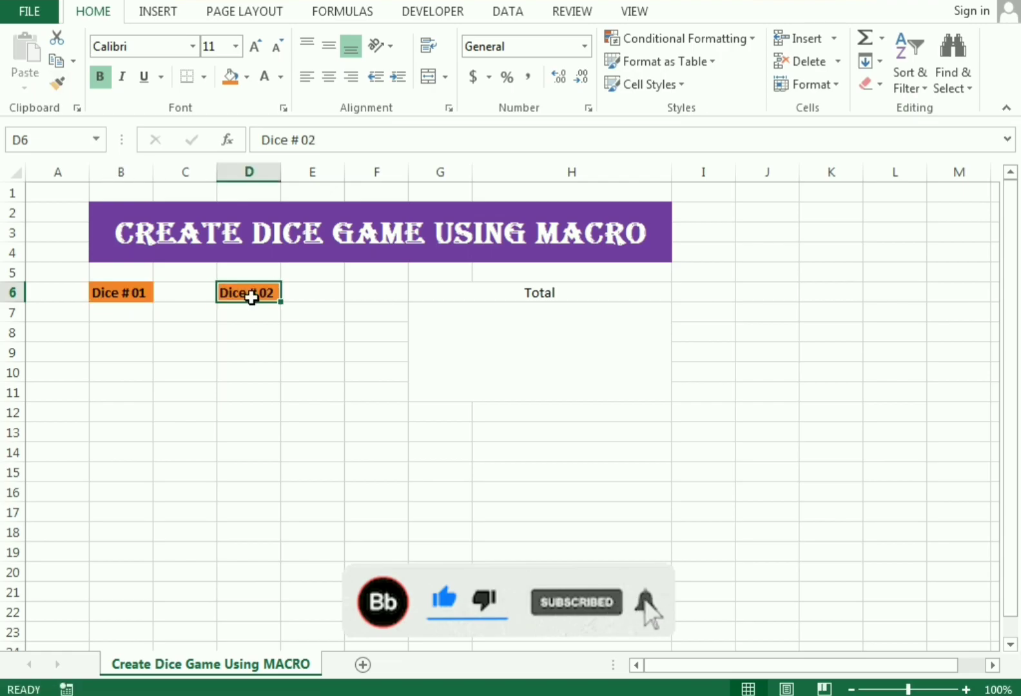
Make the Total header bold and give it a light blue-gray fill.
click(508, 294)
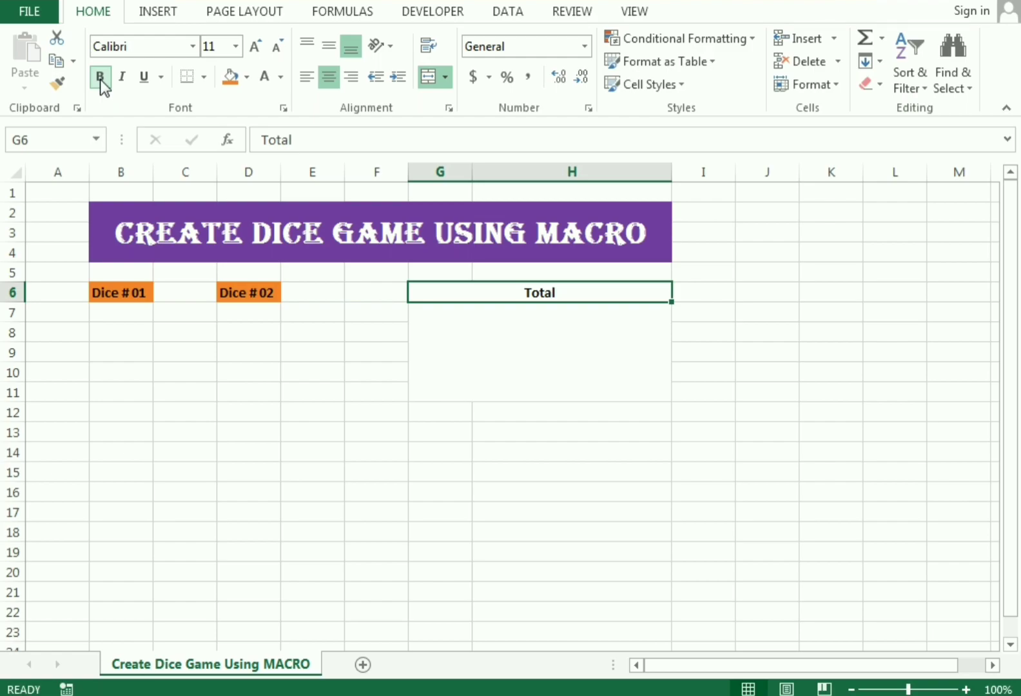
click(100, 77)
click(246, 83)
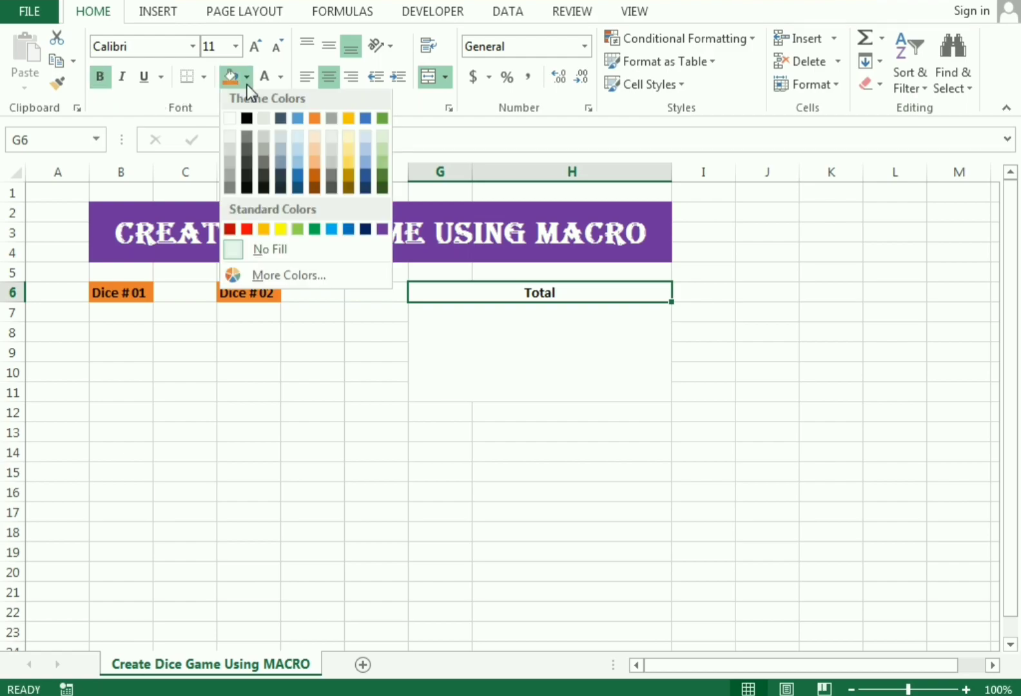
click(281, 138)
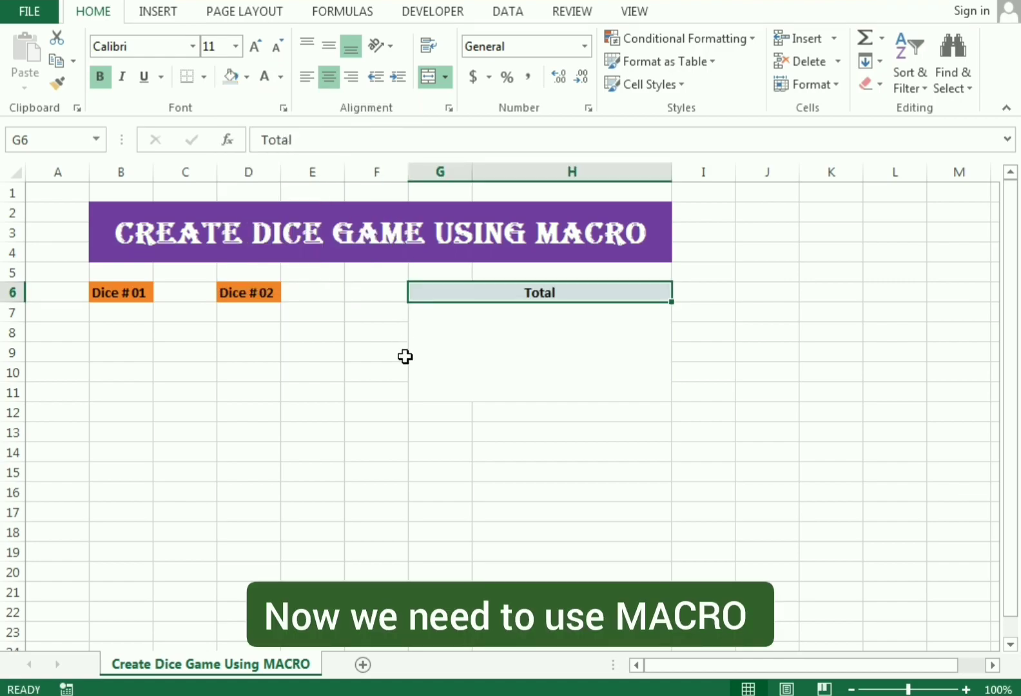
click(381, 380)
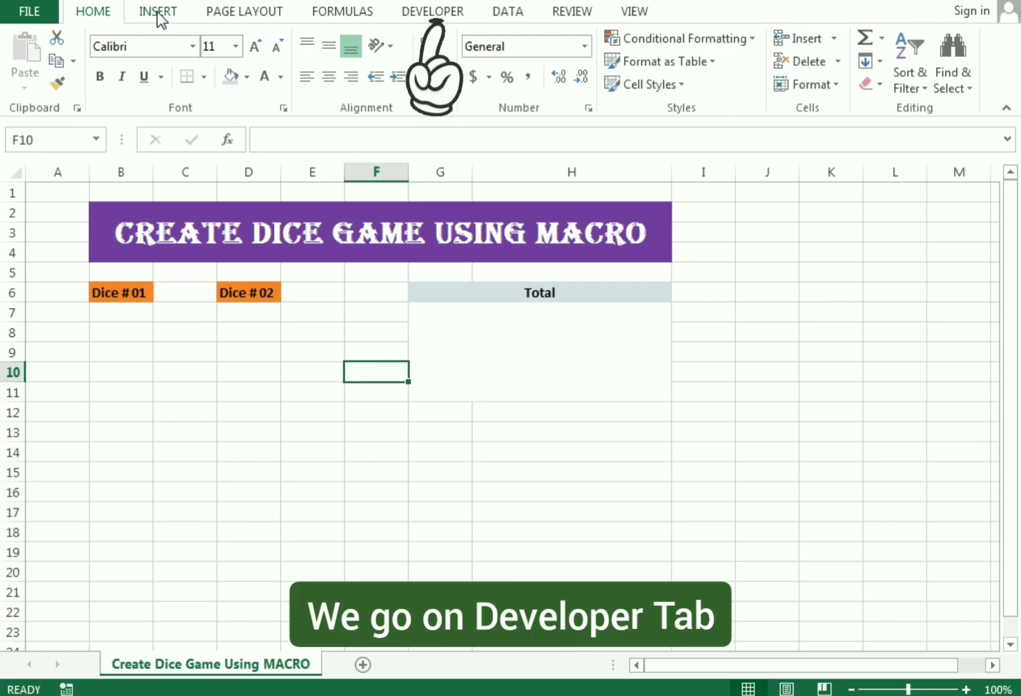
Start recording a macro named Dice_Game with D as its shortcut letter.
click(440, 13)
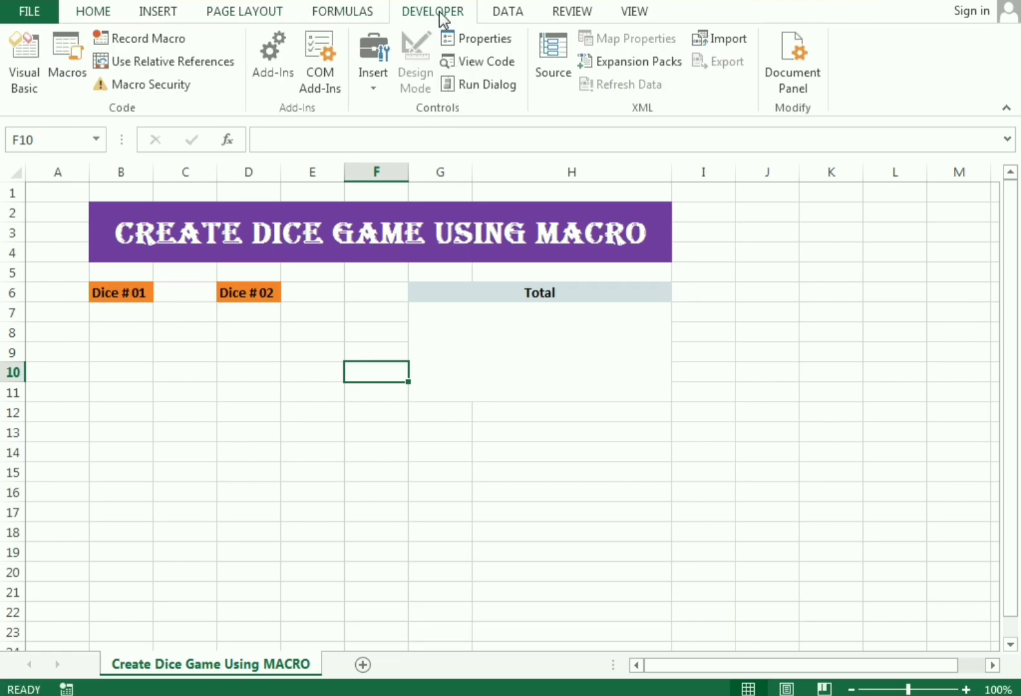
click(143, 36)
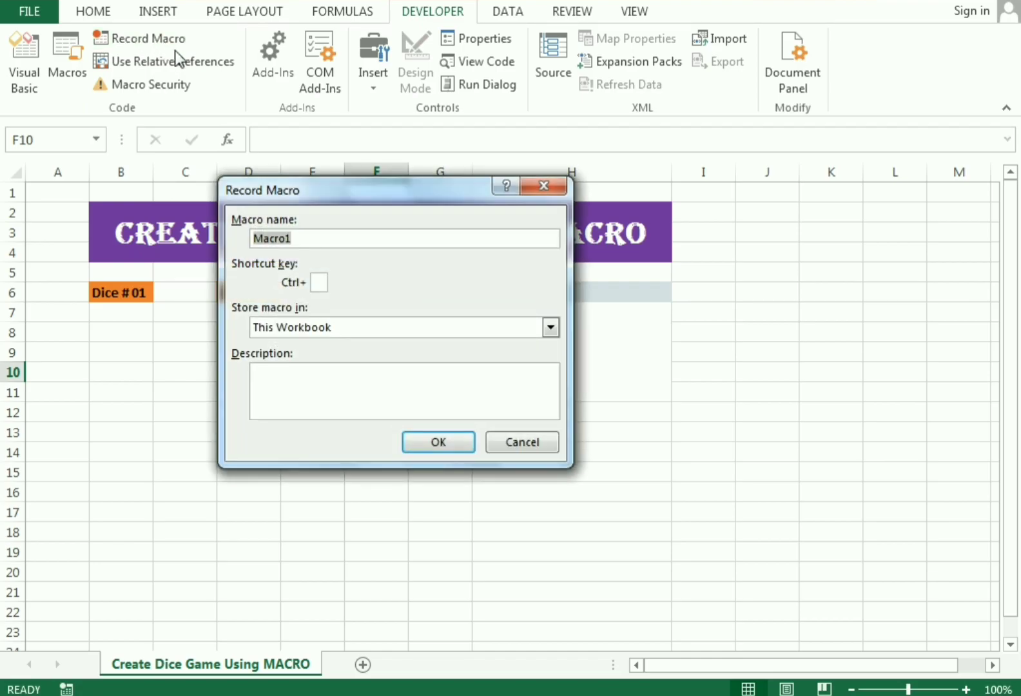
text(Dice)
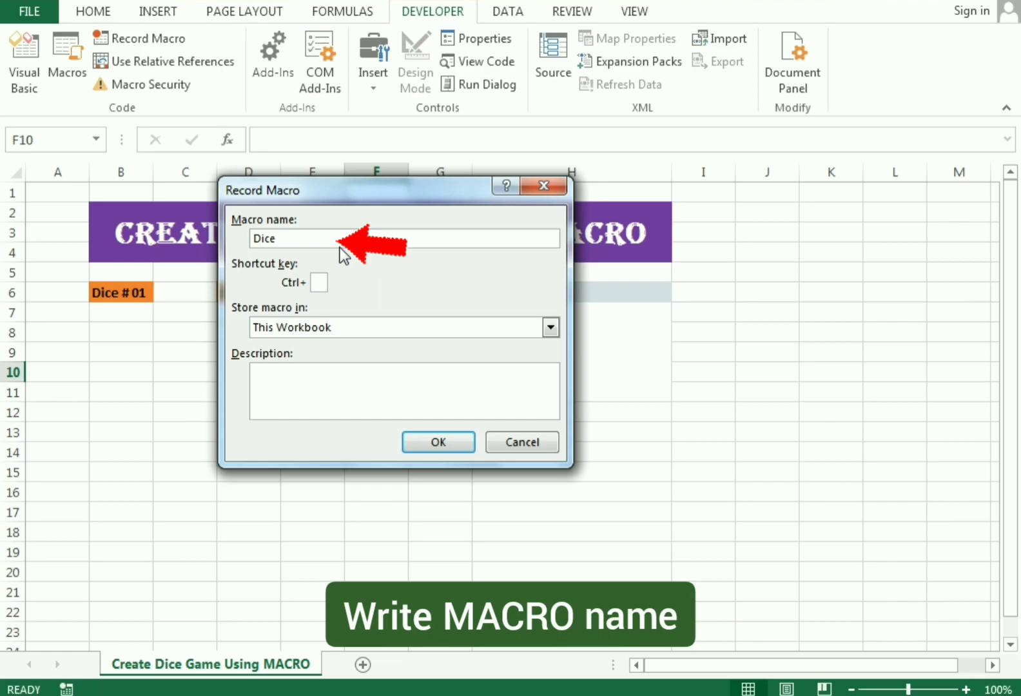
text(_Game)
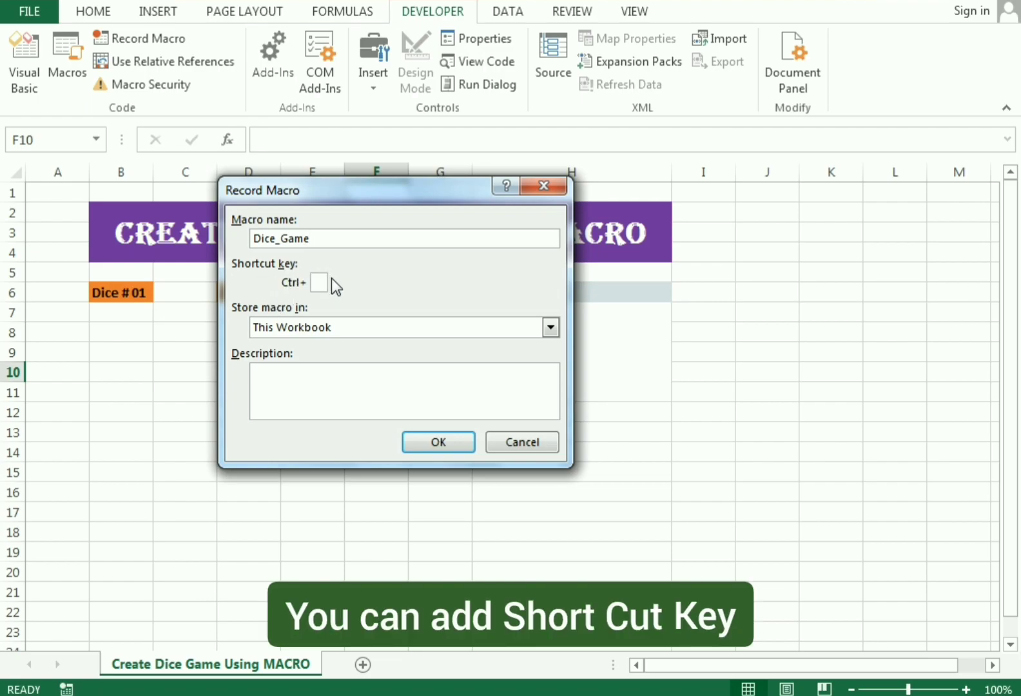
text(D)
click(450, 437)
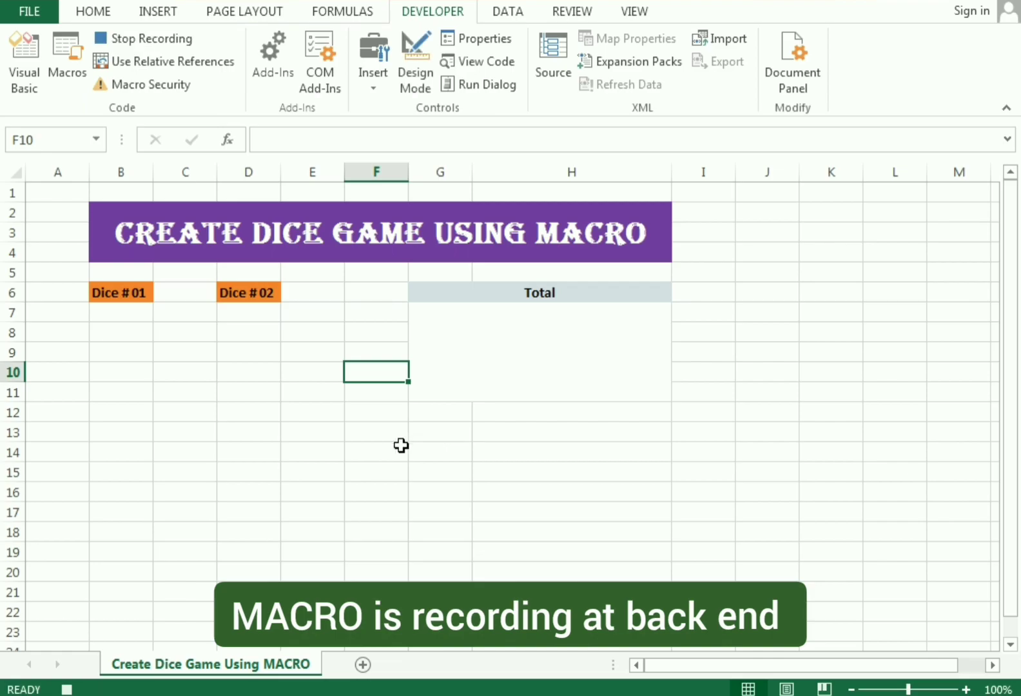
Enter the formula =RANDBETWEEN(1,6) in cell B7 under Dice # 01.
click(122, 313)
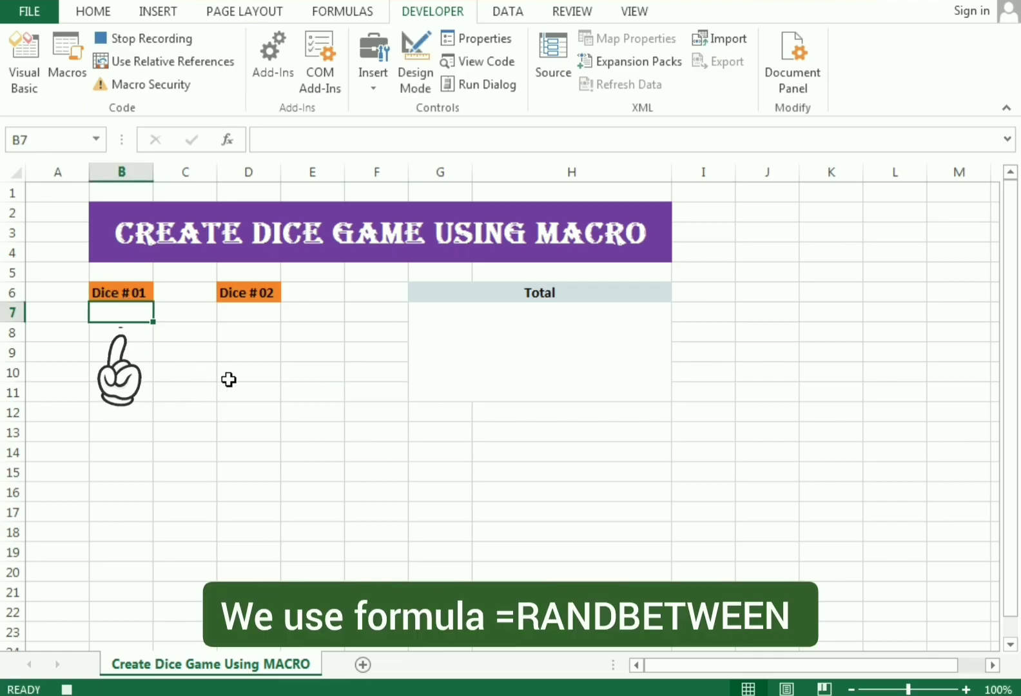
text(=)
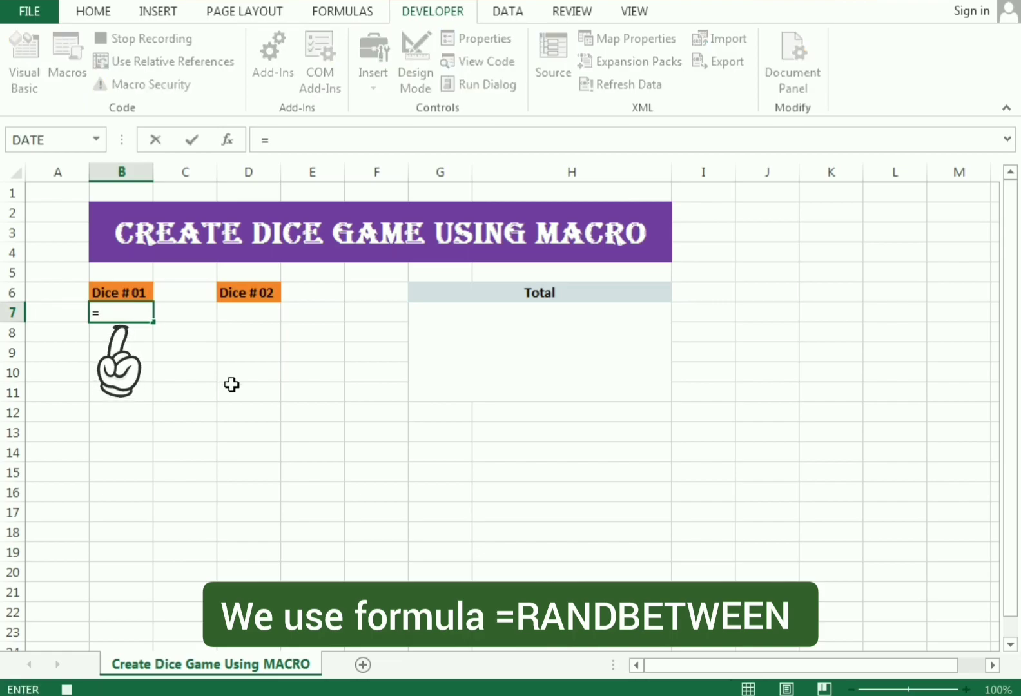
text(RANDB)
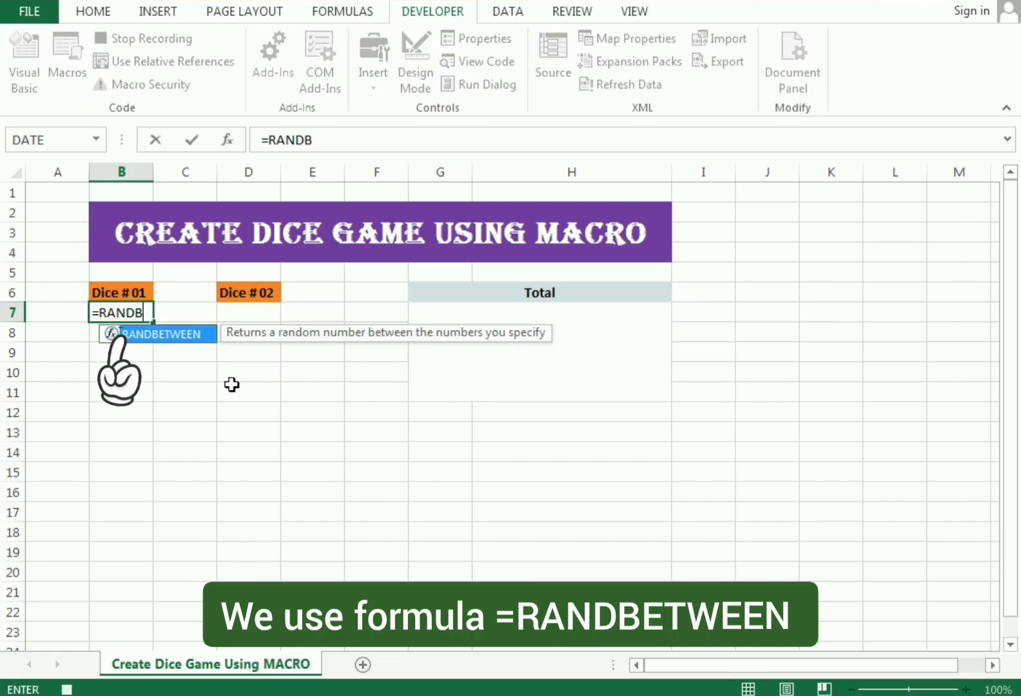
text(ETWEE)
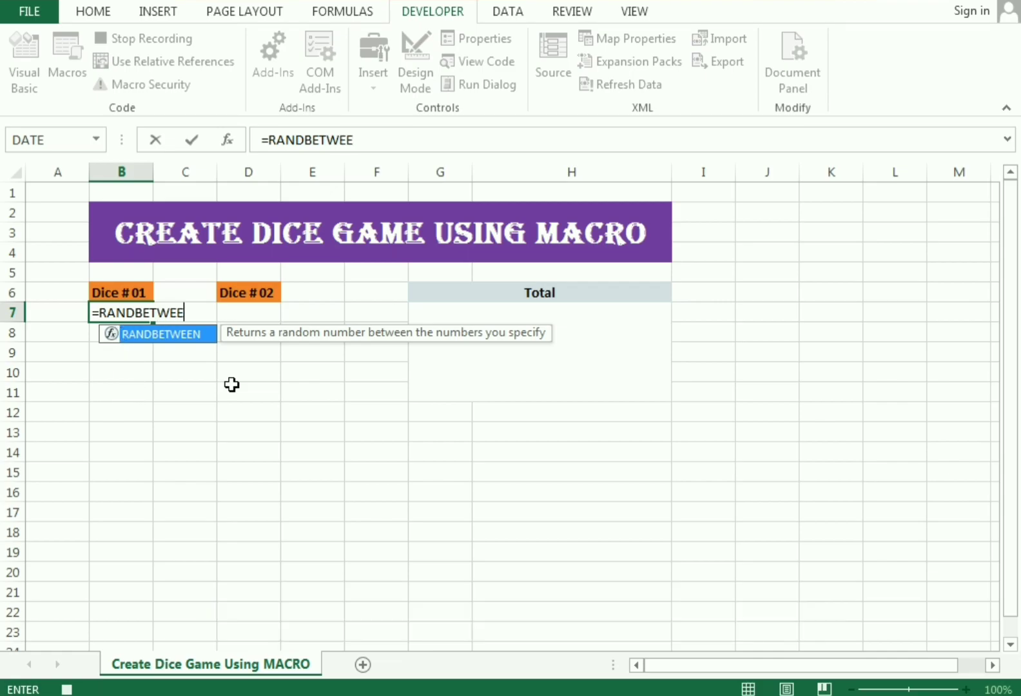
text(N()
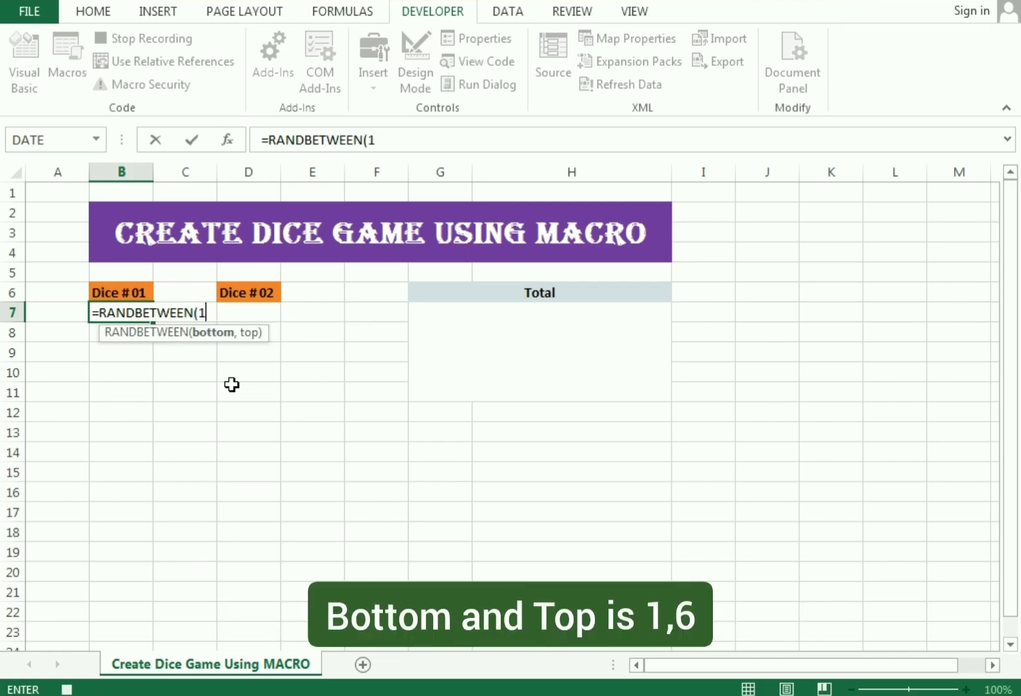
text(1,)
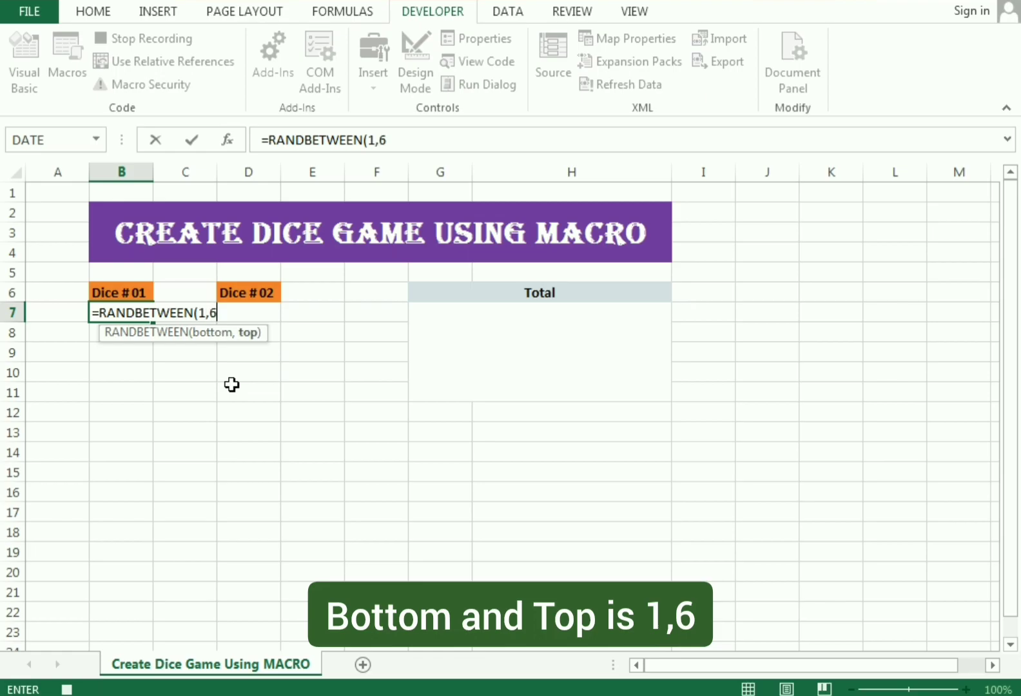
text(6))
key(Return)
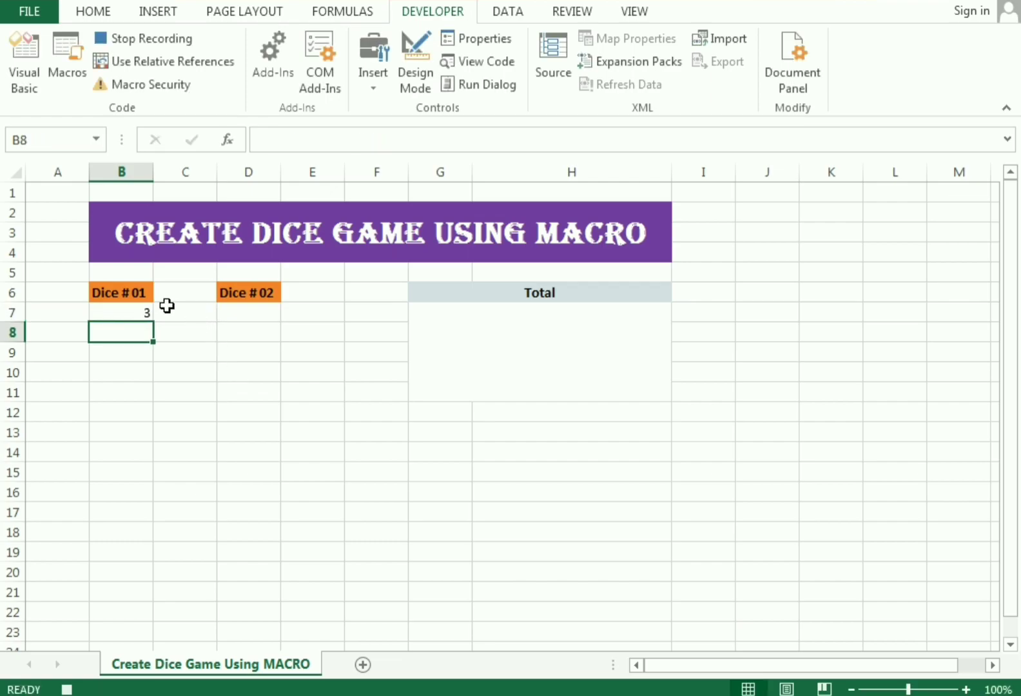
click(124, 311)
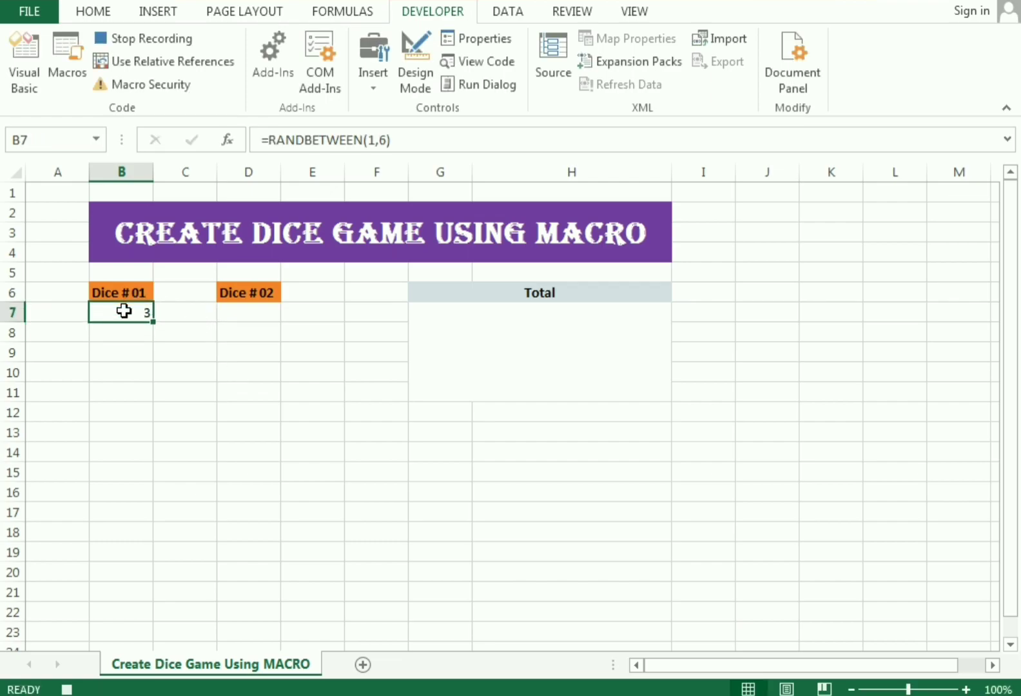
Enter the formula =RANDBETWEEN(1,6) in cell D7 under Dice # 02.
click(231, 317)
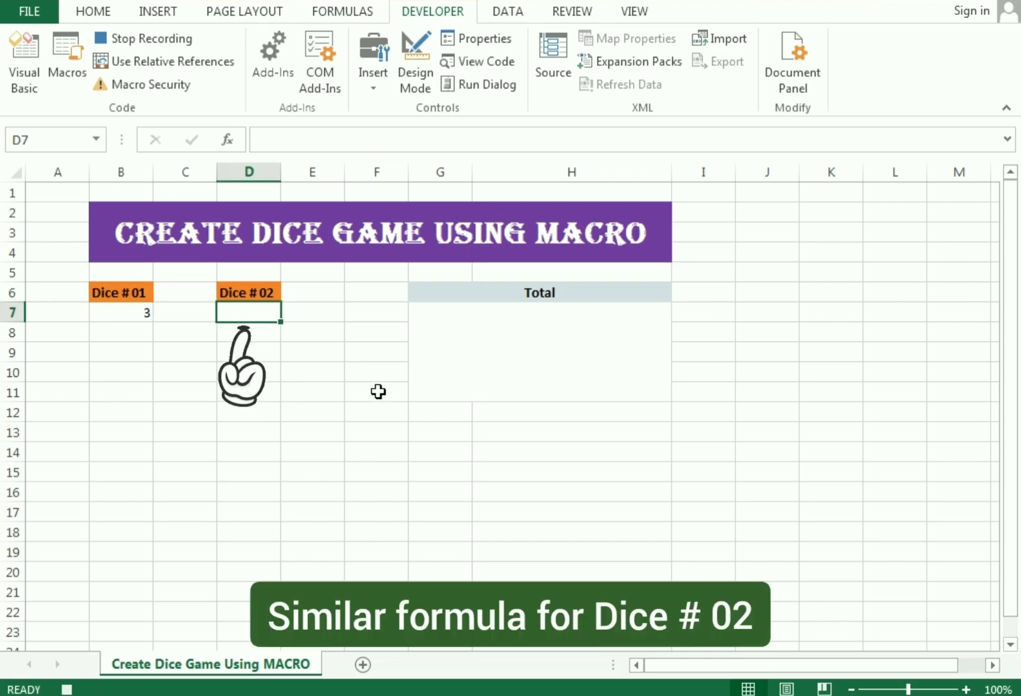
text(=RANDBETWEEN)
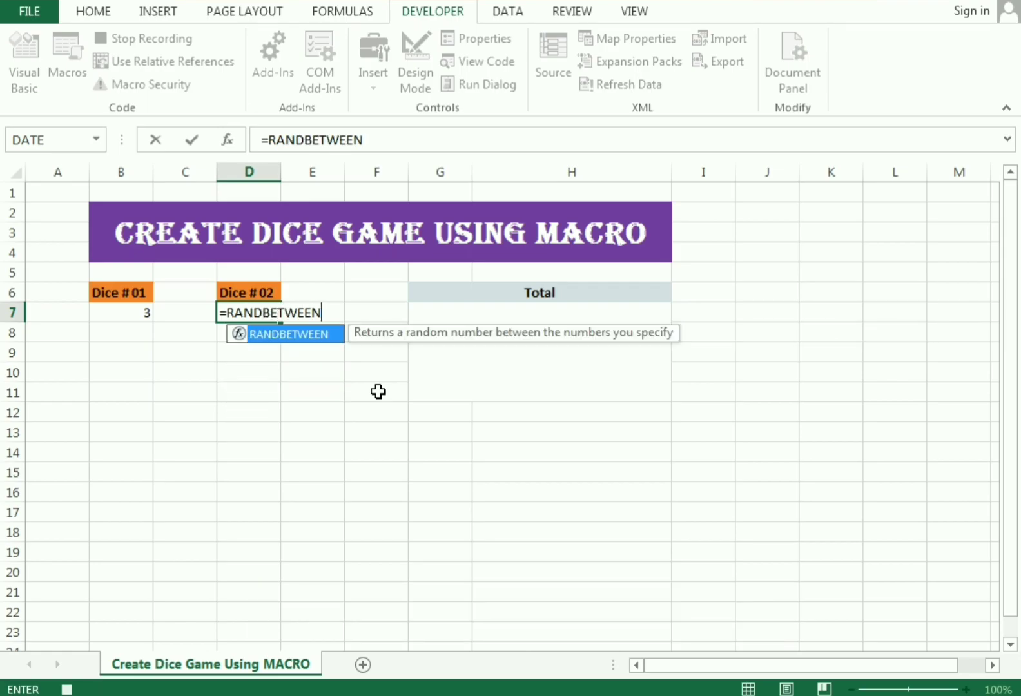
text(()
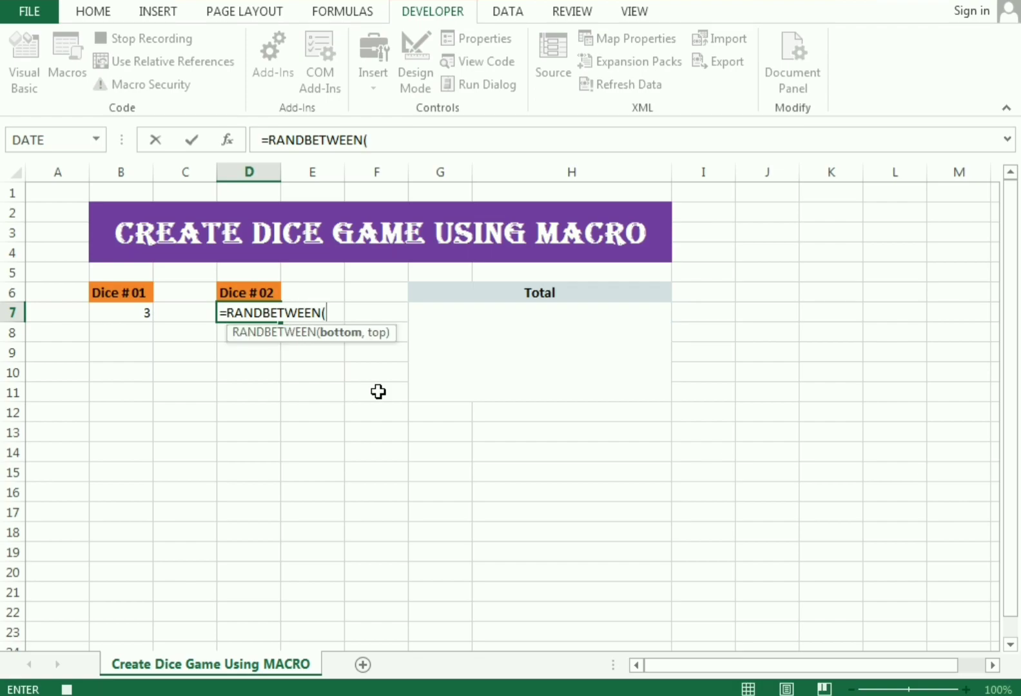
text(1,6)
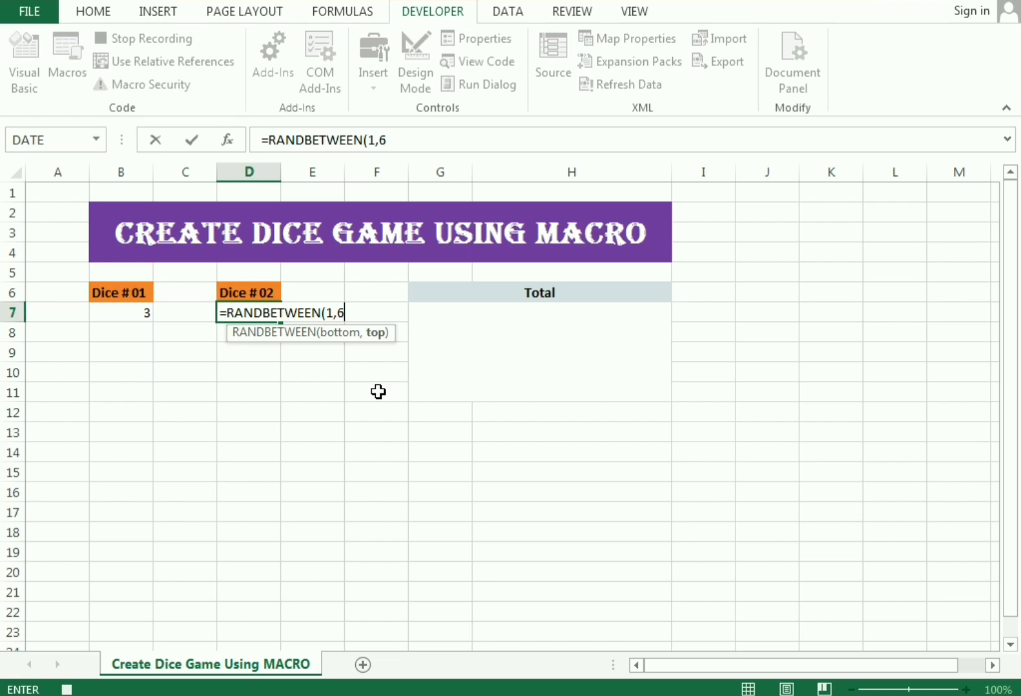
key(Return)
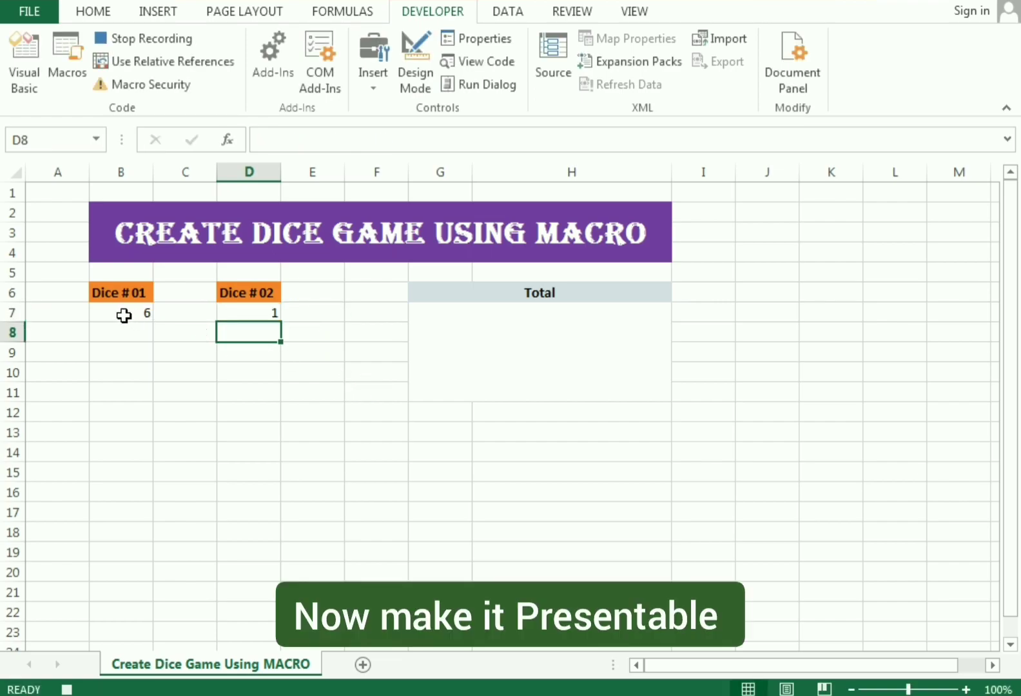
Center the two dice values in cells B7 and D7 horizontally and make them bold.
click(124, 316)
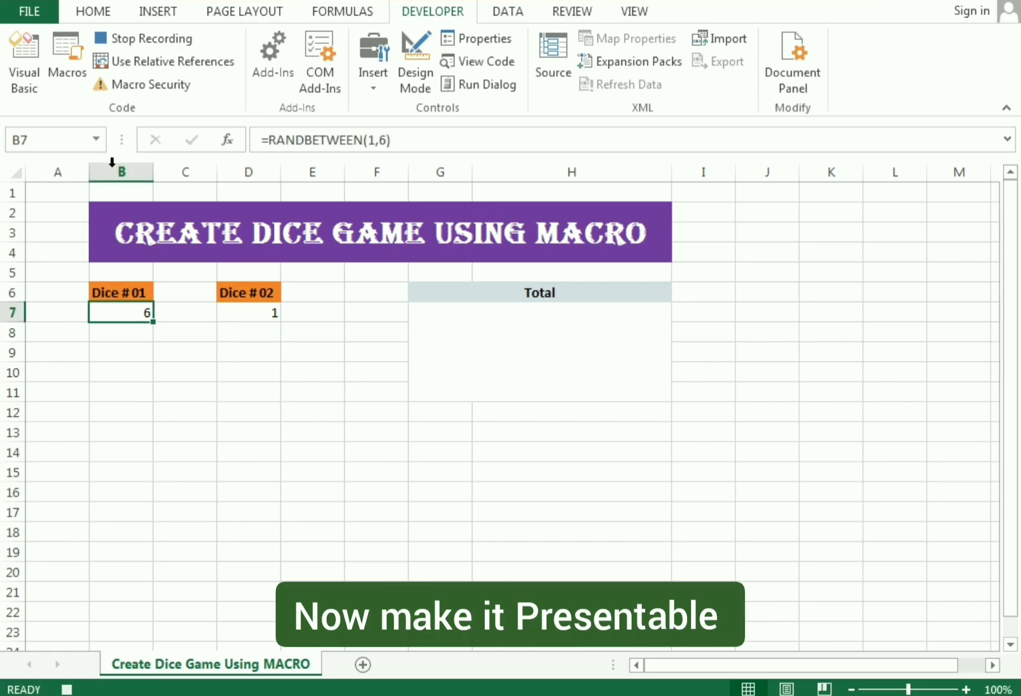
click(94, 11)
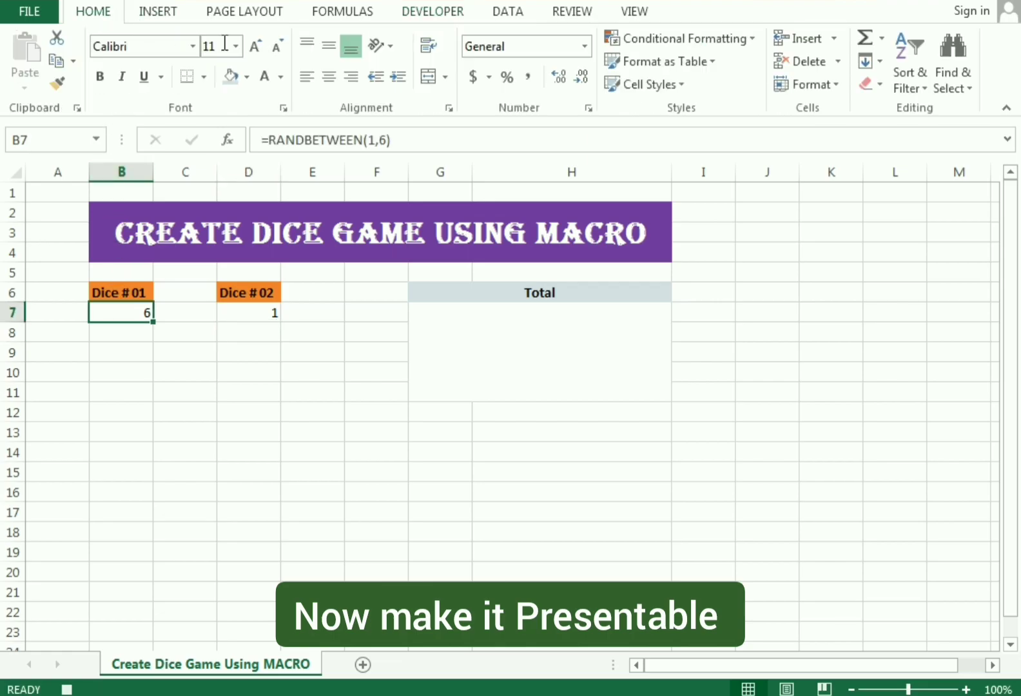
click(328, 77)
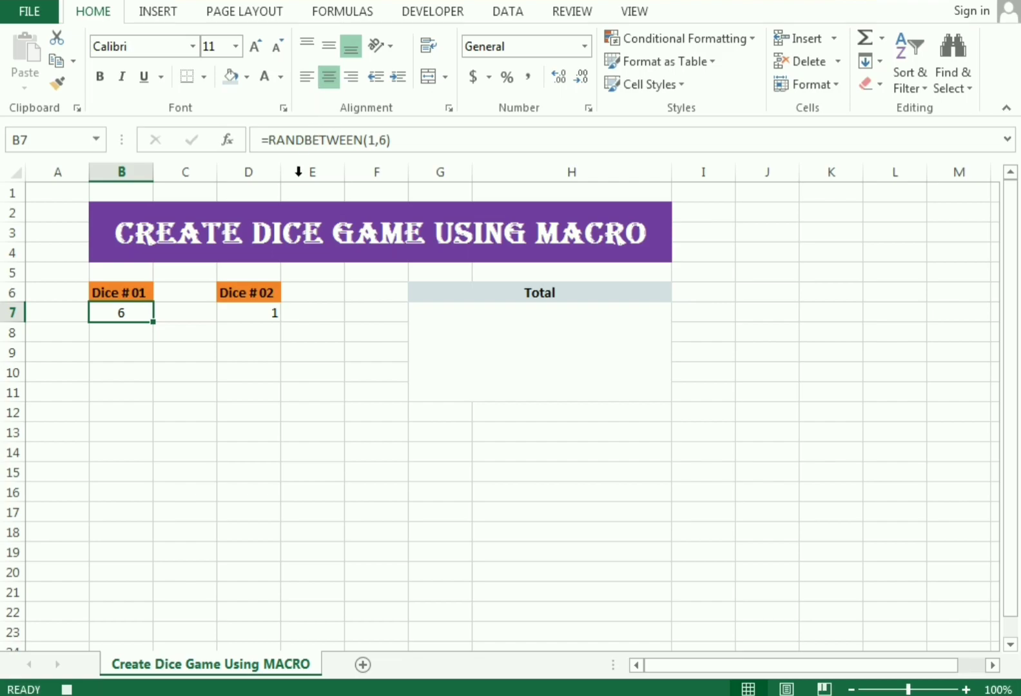
click(252, 313)
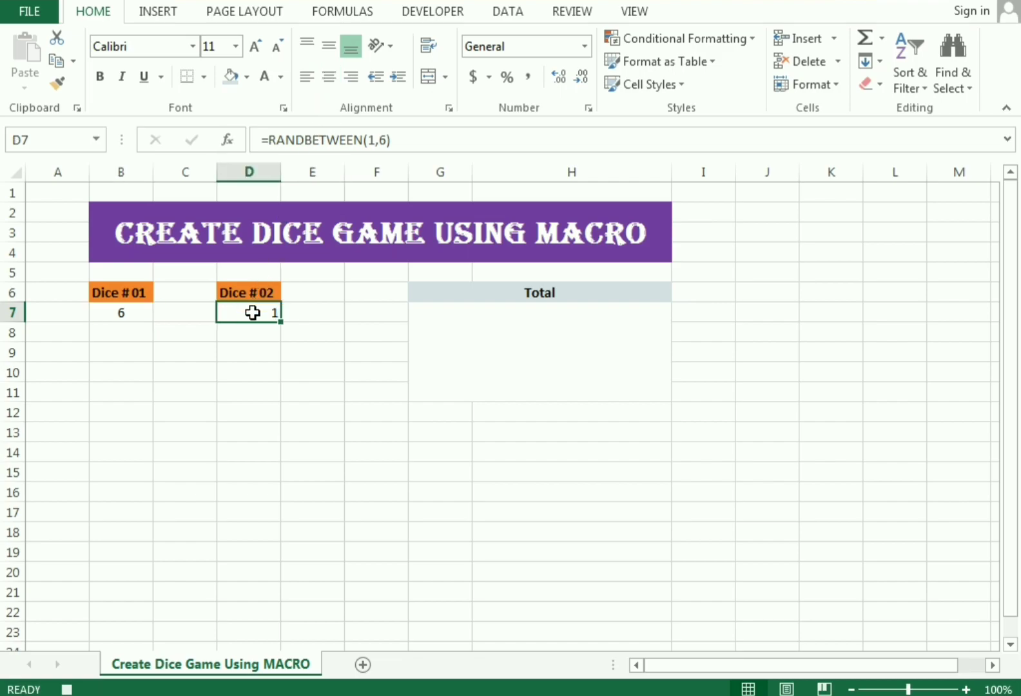
click(330, 78)
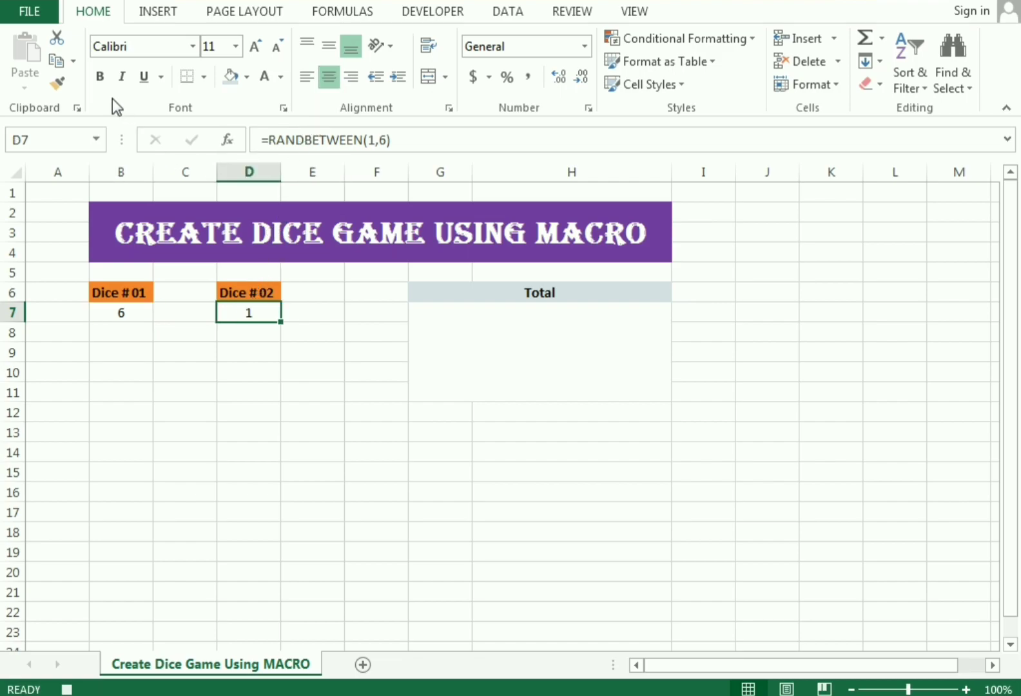
click(101, 78)
click(120, 312)
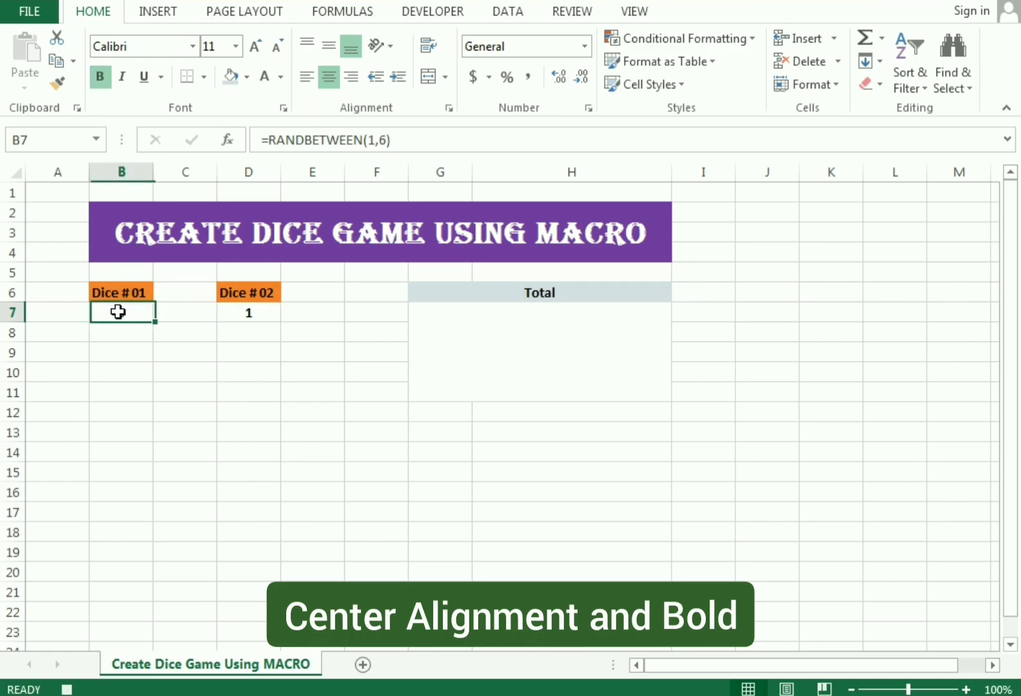
click(101, 78)
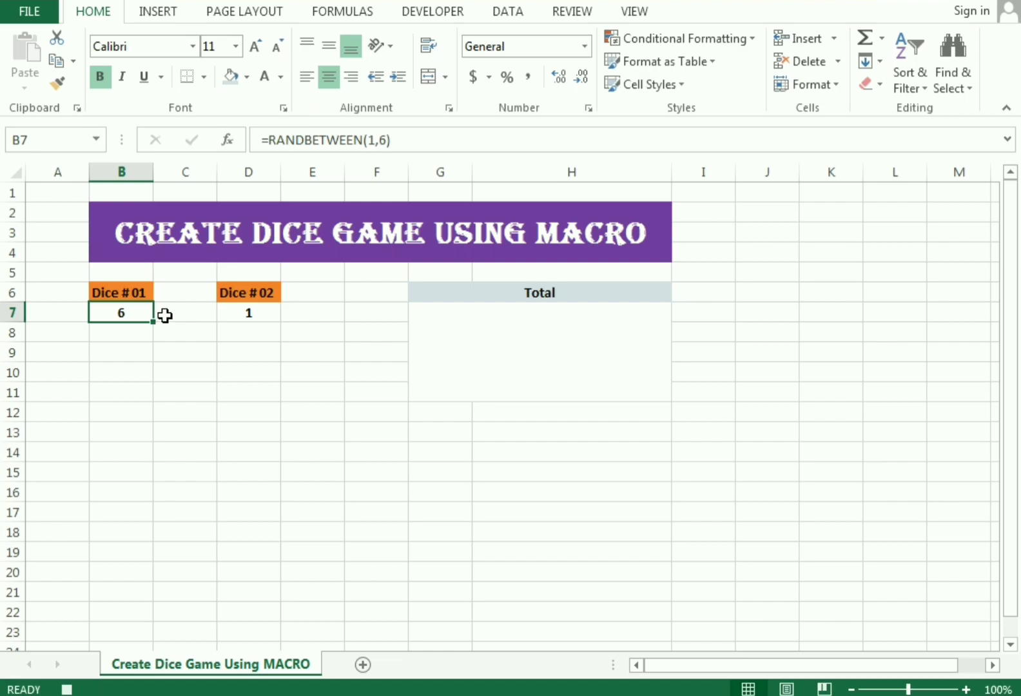
Enter a SUM formula over B7:D7 in the merged cell below the Total header.
click(506, 339)
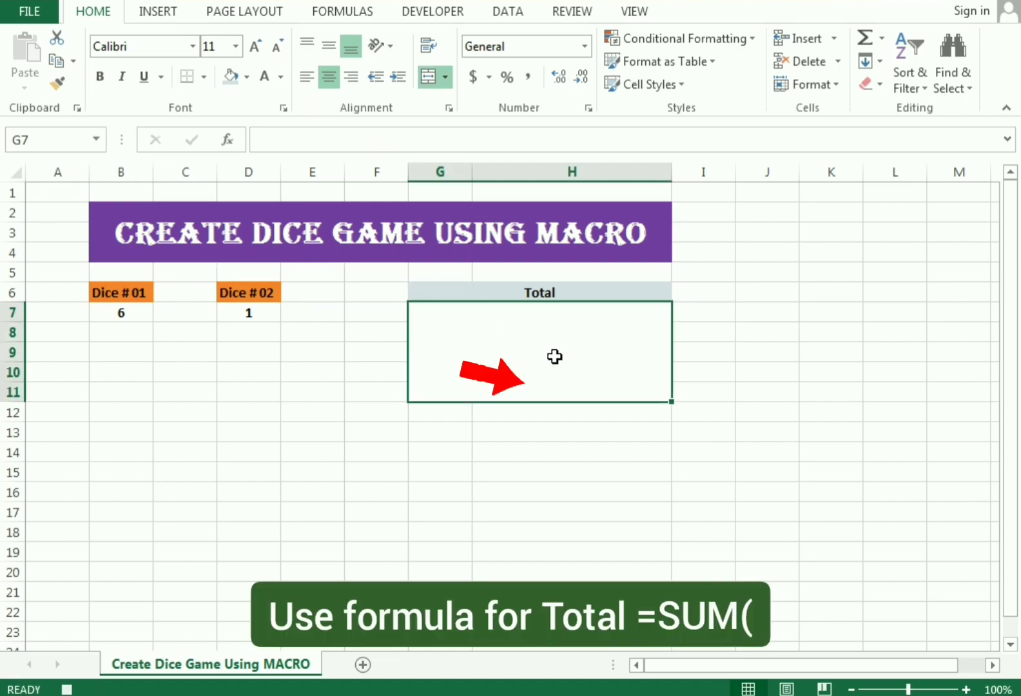
text(=)
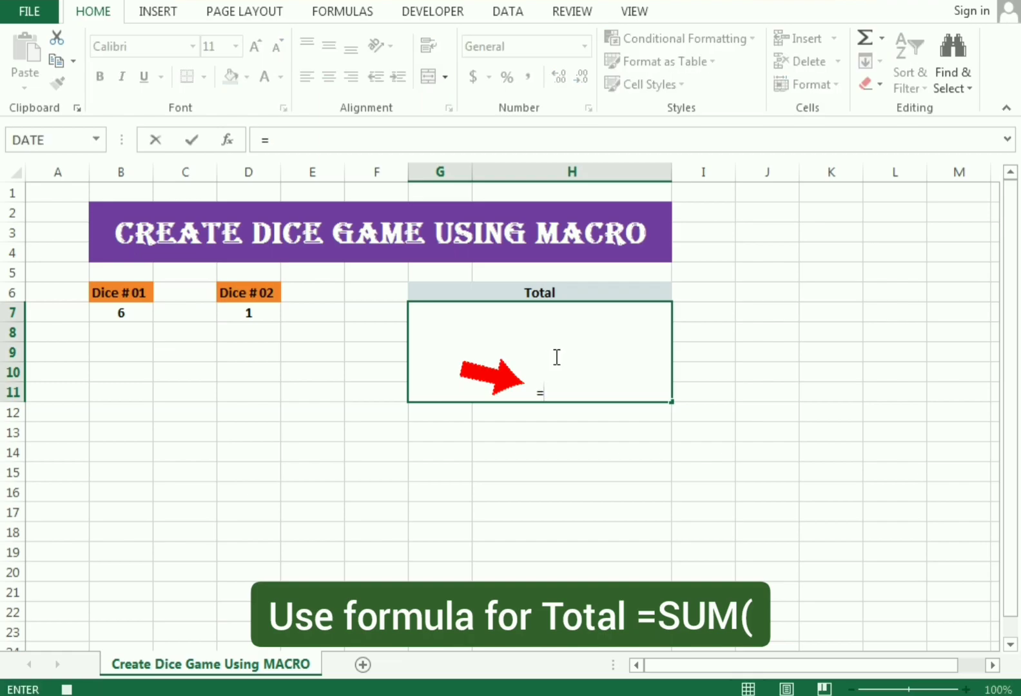
text(SUM)
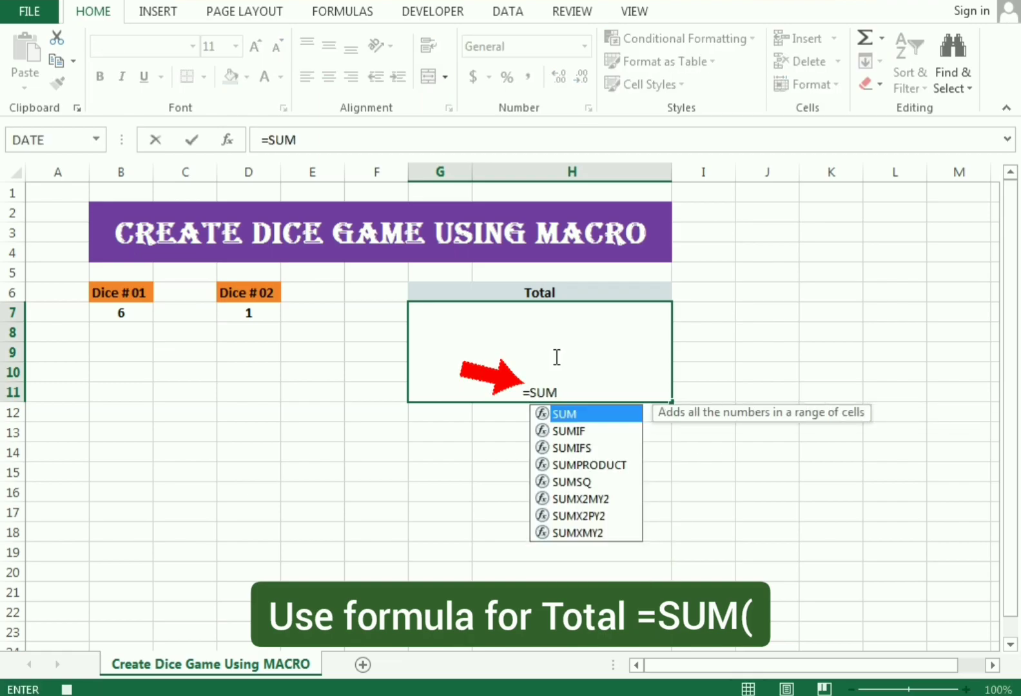
text(()
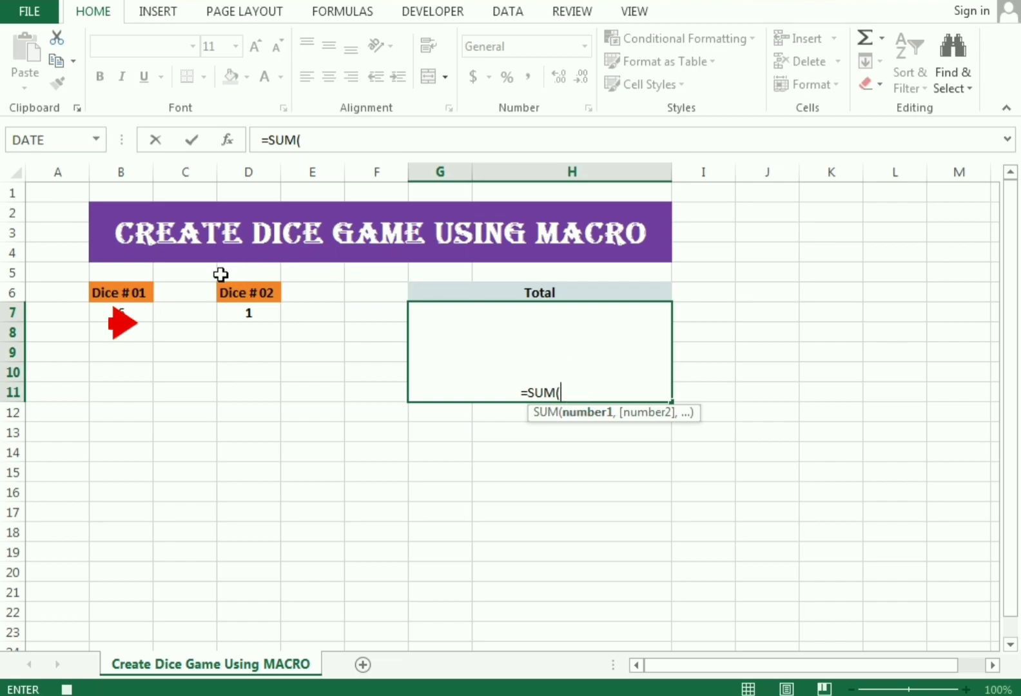
drag(130, 308, 237, 308)
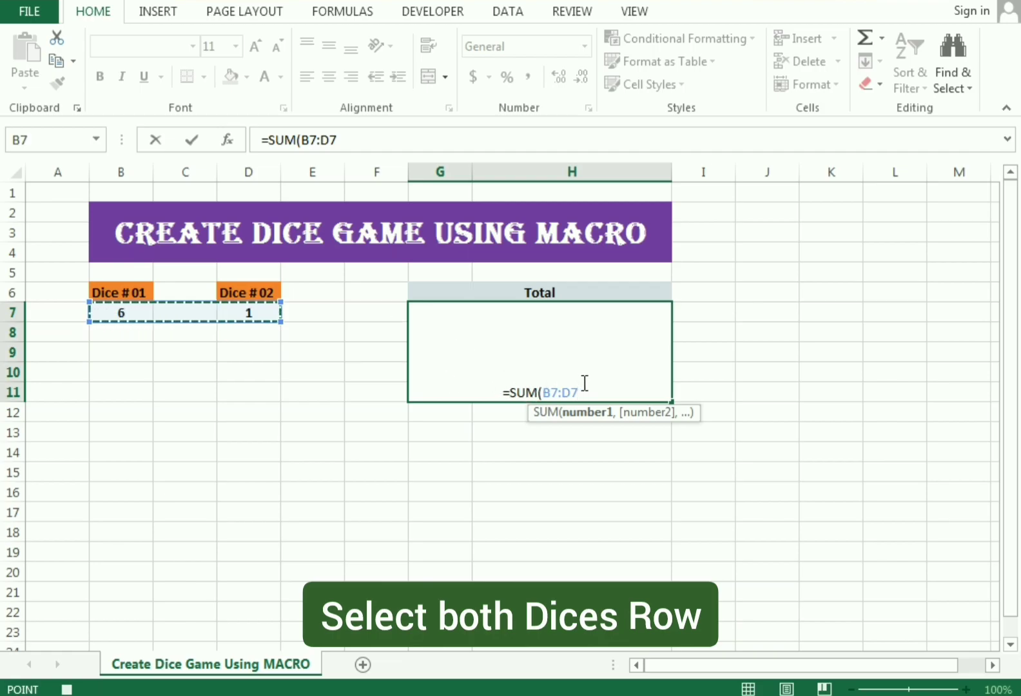
text())
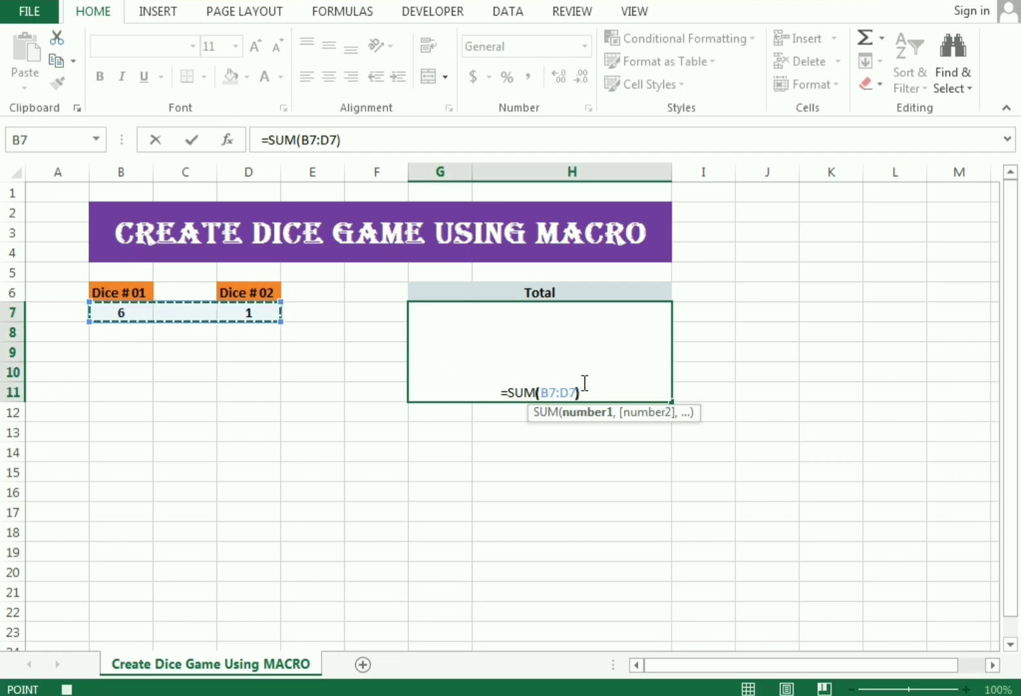
key(Return)
Middle-align the total in merged cell G7, enlarge its font to size 72 and make it bold.
click(583, 383)
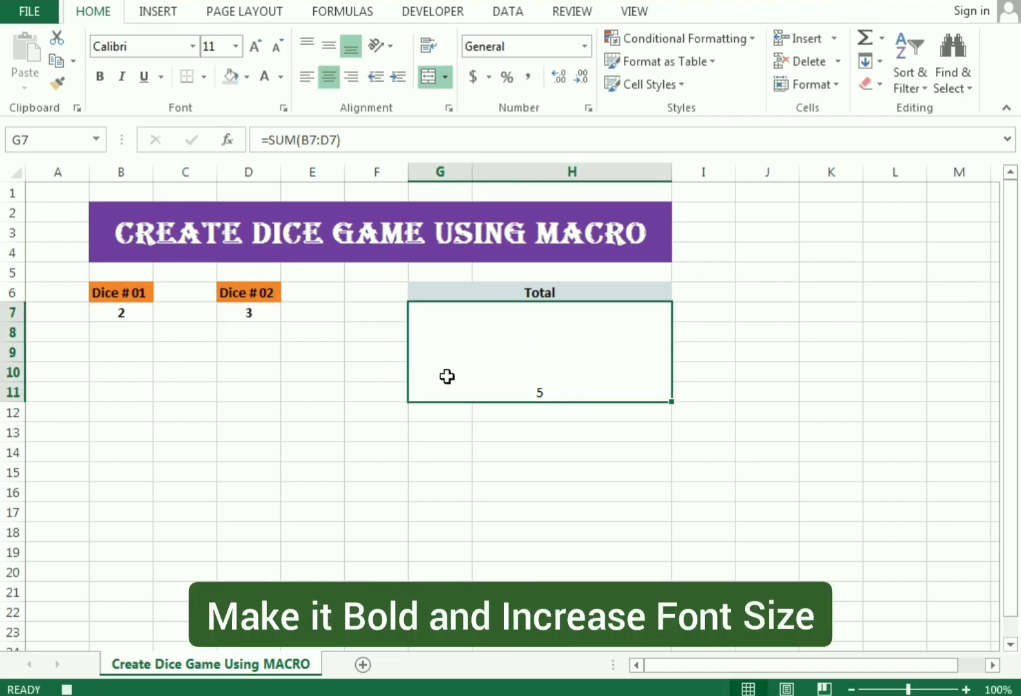
click(329, 48)
click(256, 48)
click(256, 49)
click(257, 49)
click(257, 48)
click(257, 49)
click(256, 49)
click(257, 49)
click(256, 48)
click(257, 48)
click(256, 48)
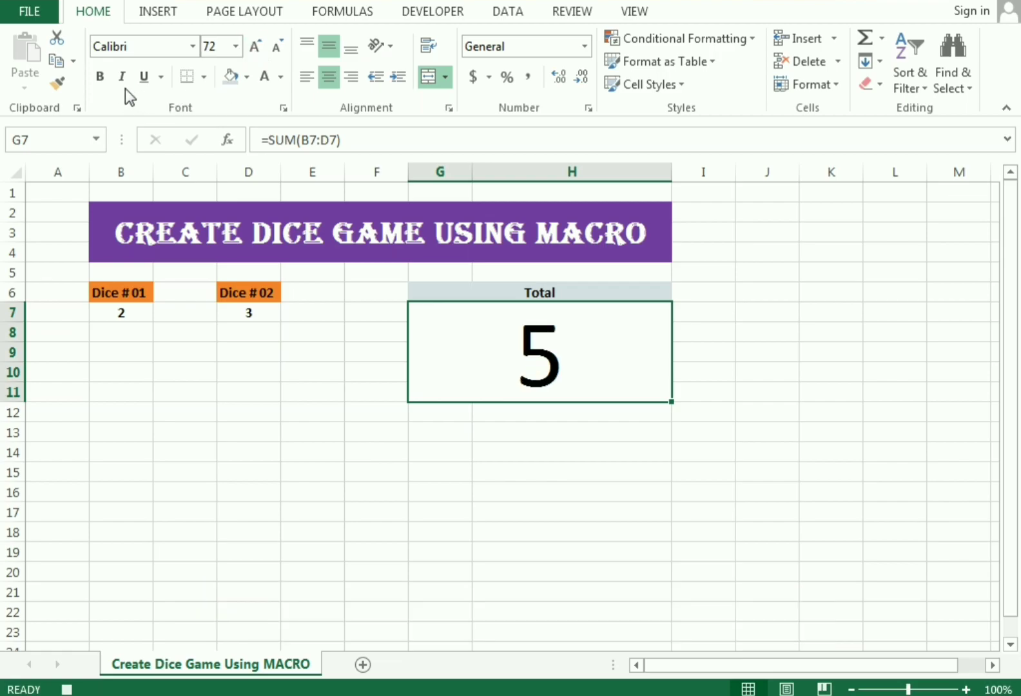
click(101, 78)
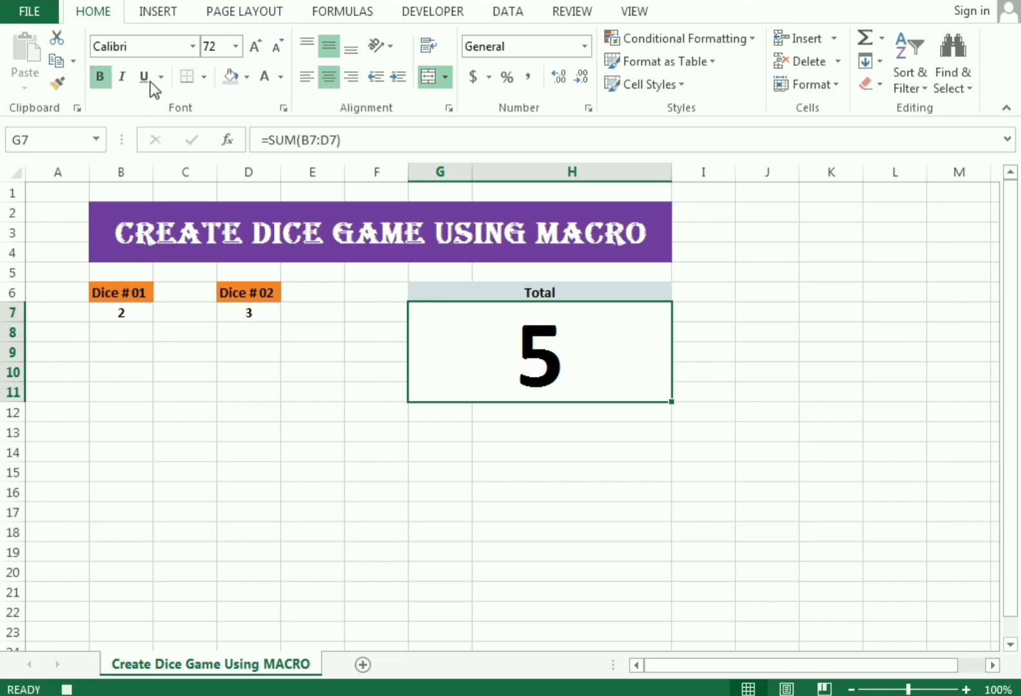
Try the theme blue and the standard yellow as the total's font color.
click(281, 77)
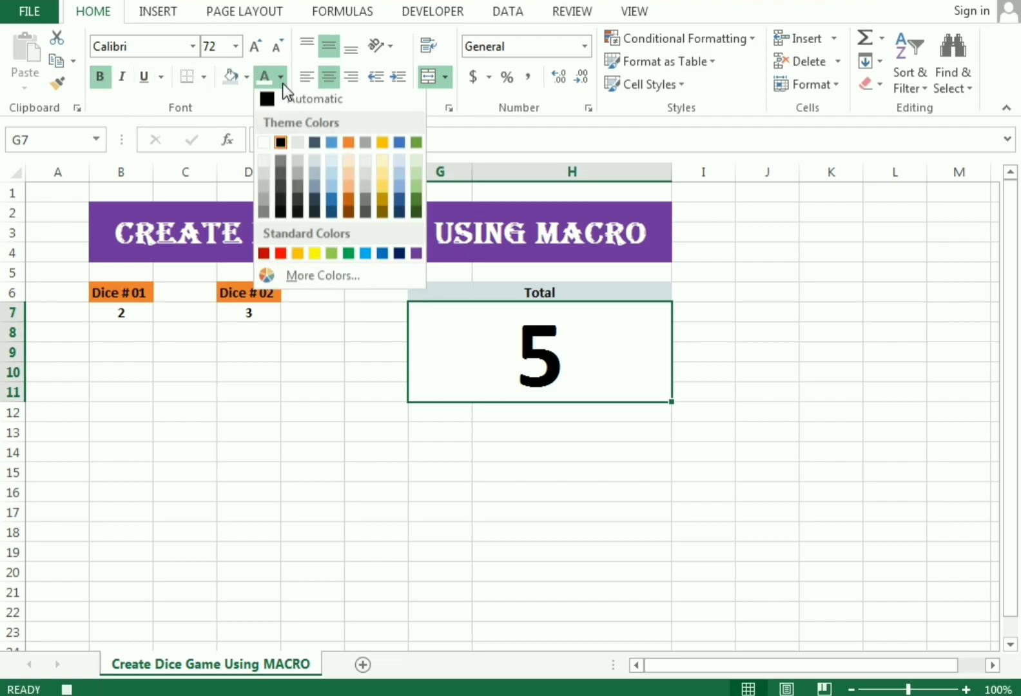
click(332, 147)
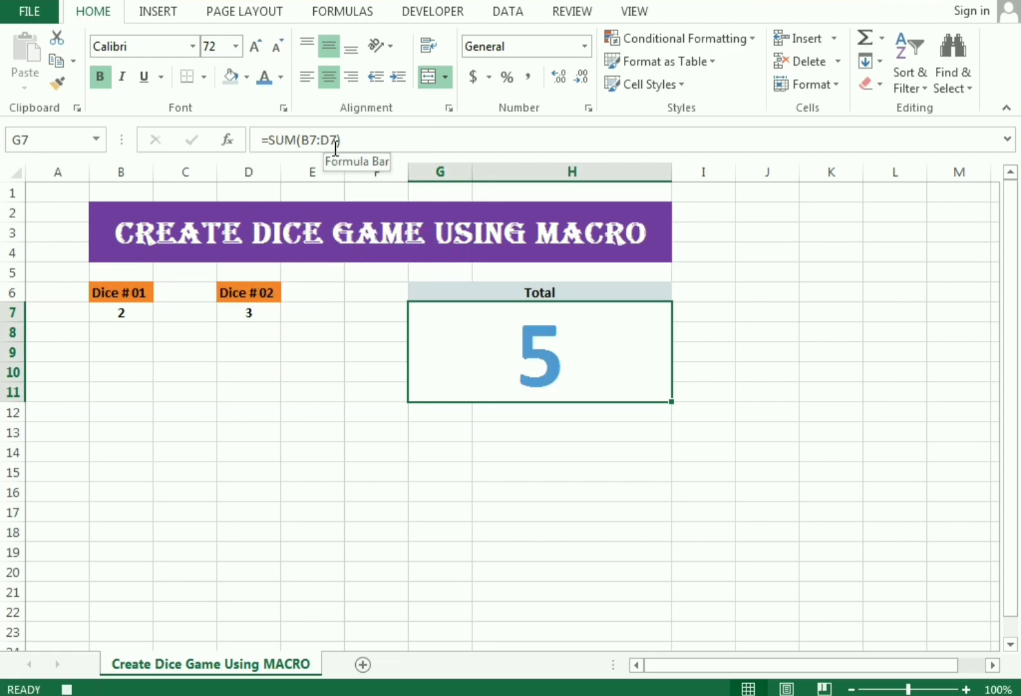
click(282, 78)
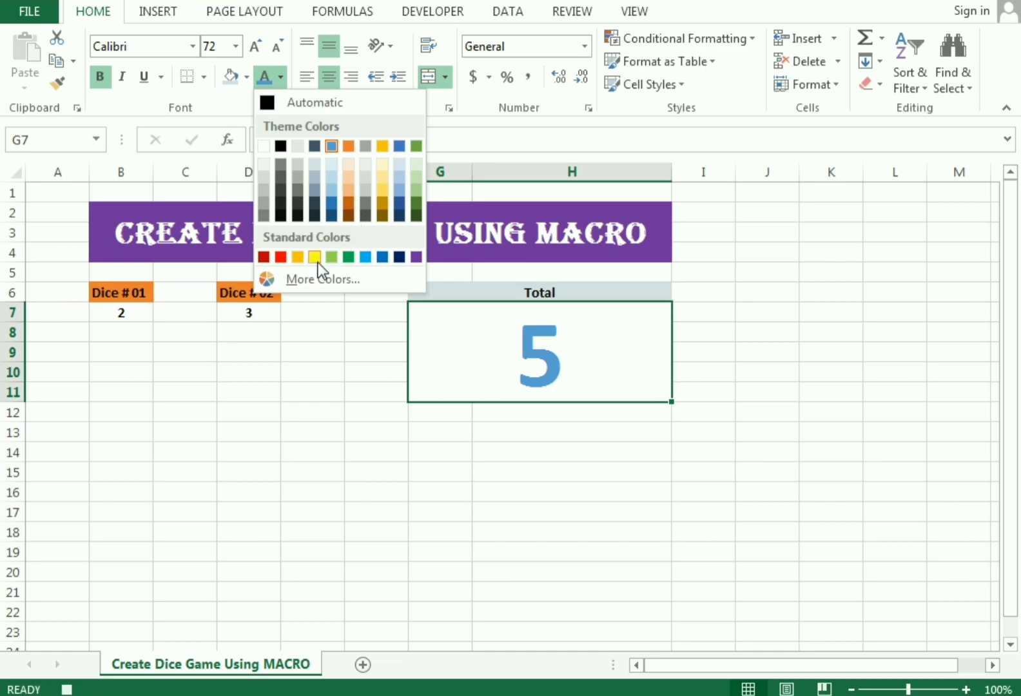
click(312, 259)
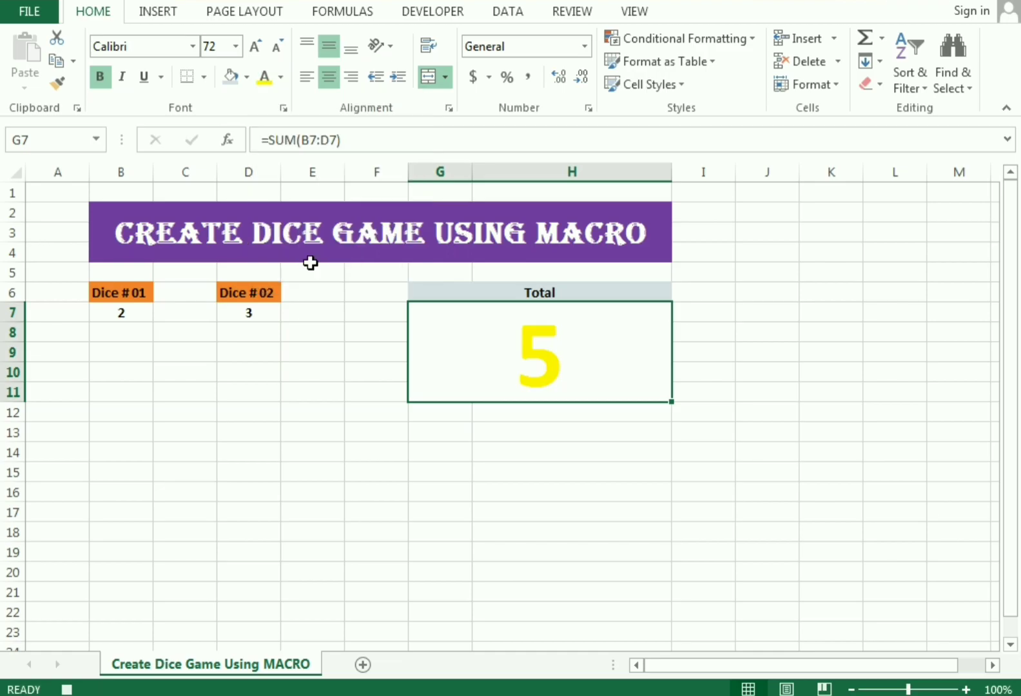
Color the total's number in the theme blue and deselect the merged cell.
click(282, 78)
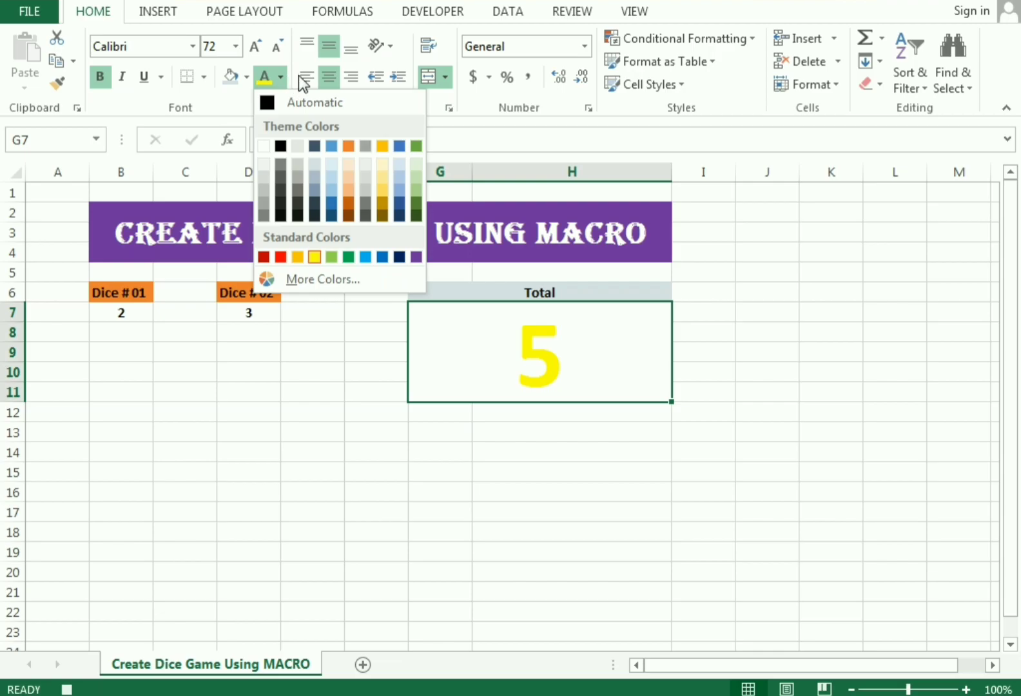
click(332, 147)
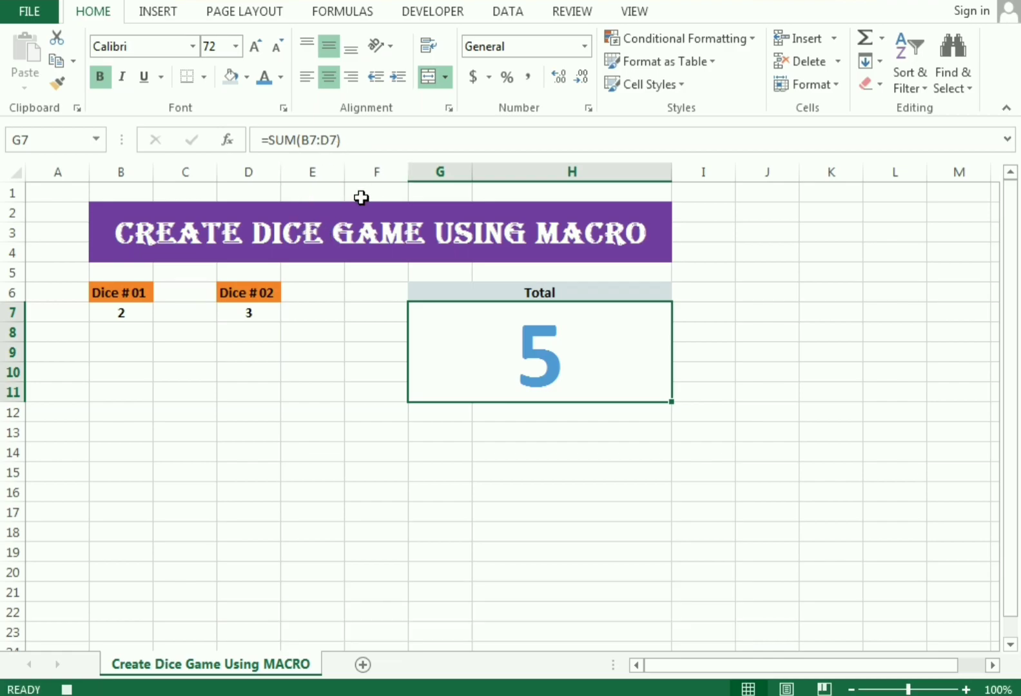
click(730, 335)
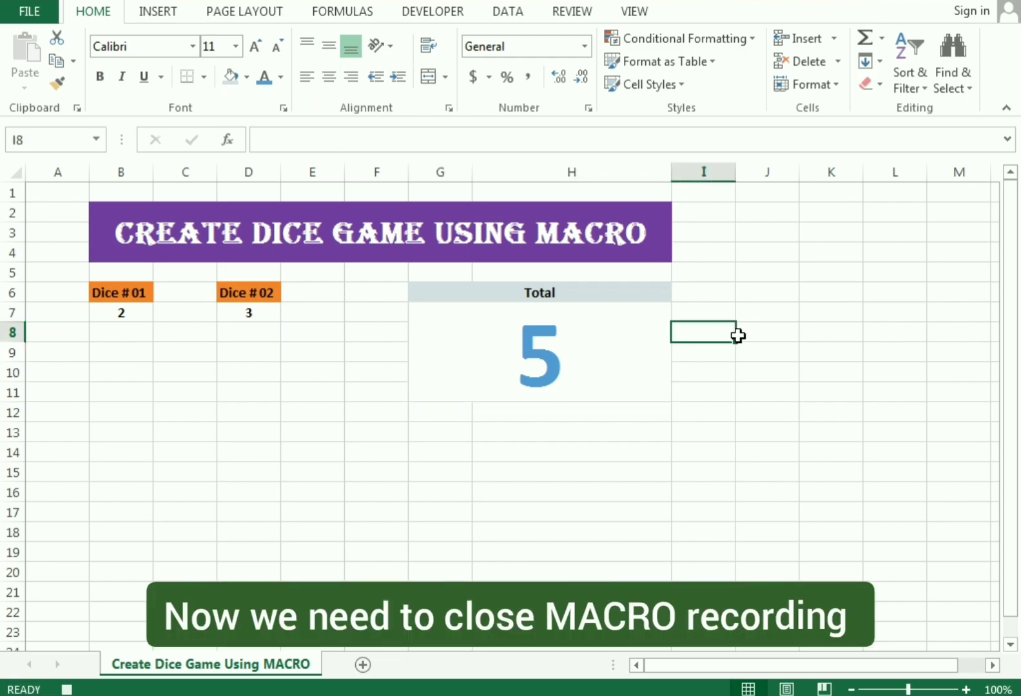
click(743, 335)
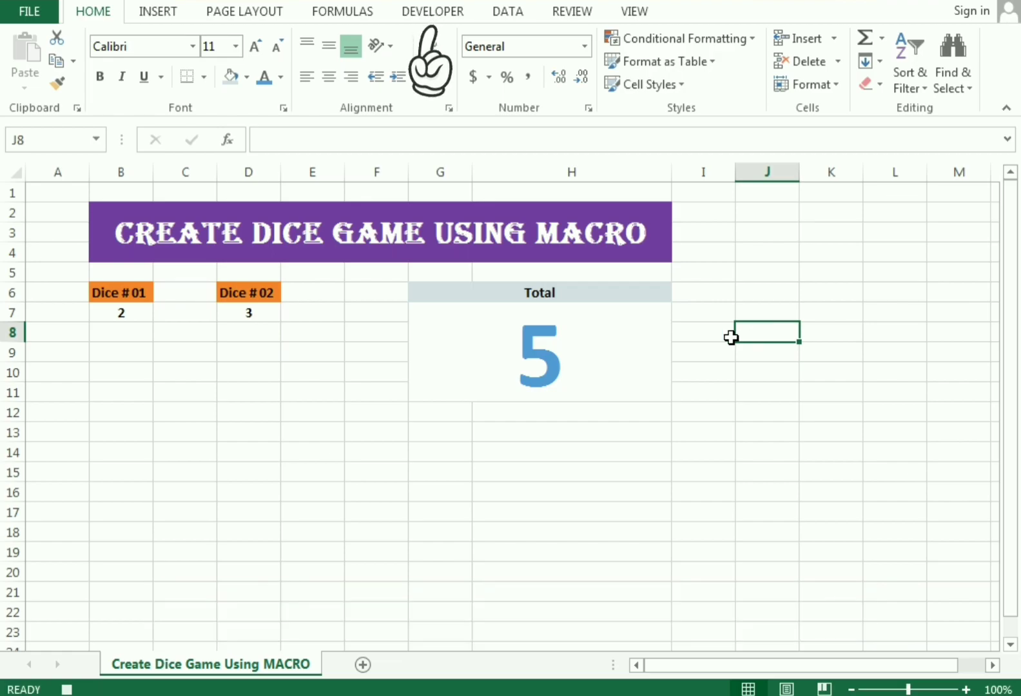
Stop recording the dice game macro.
click(419, 13)
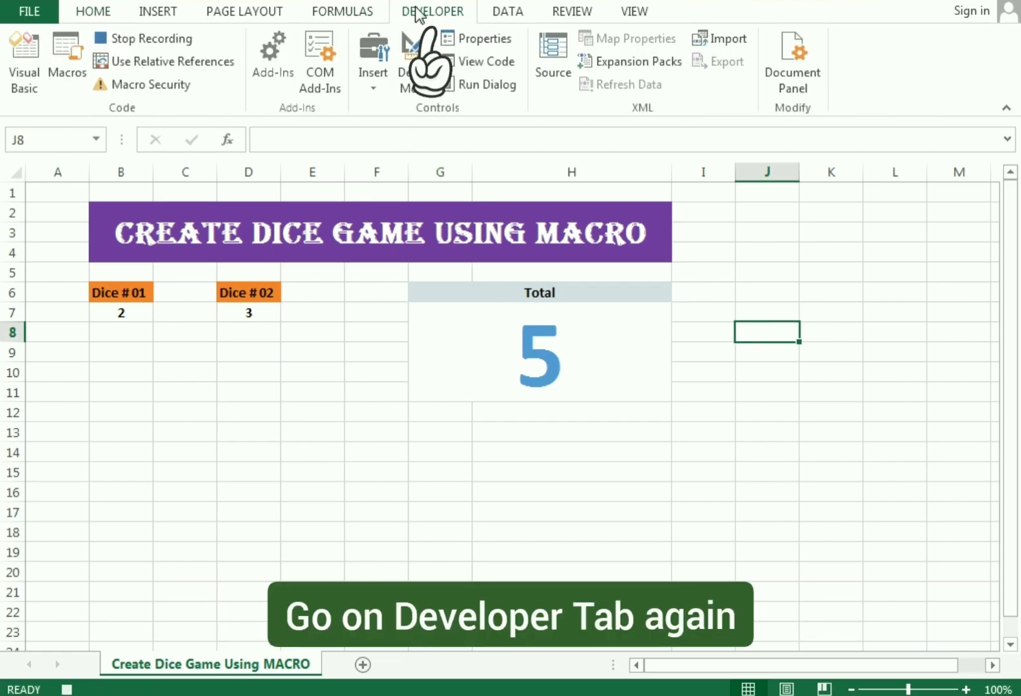
click(158, 43)
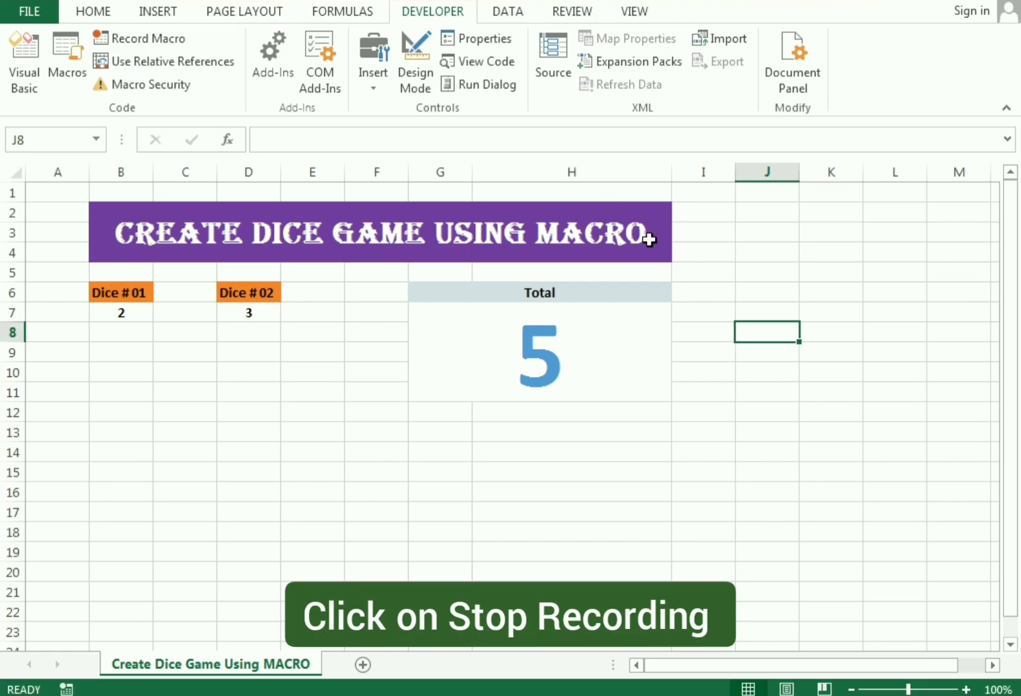
click(757, 361)
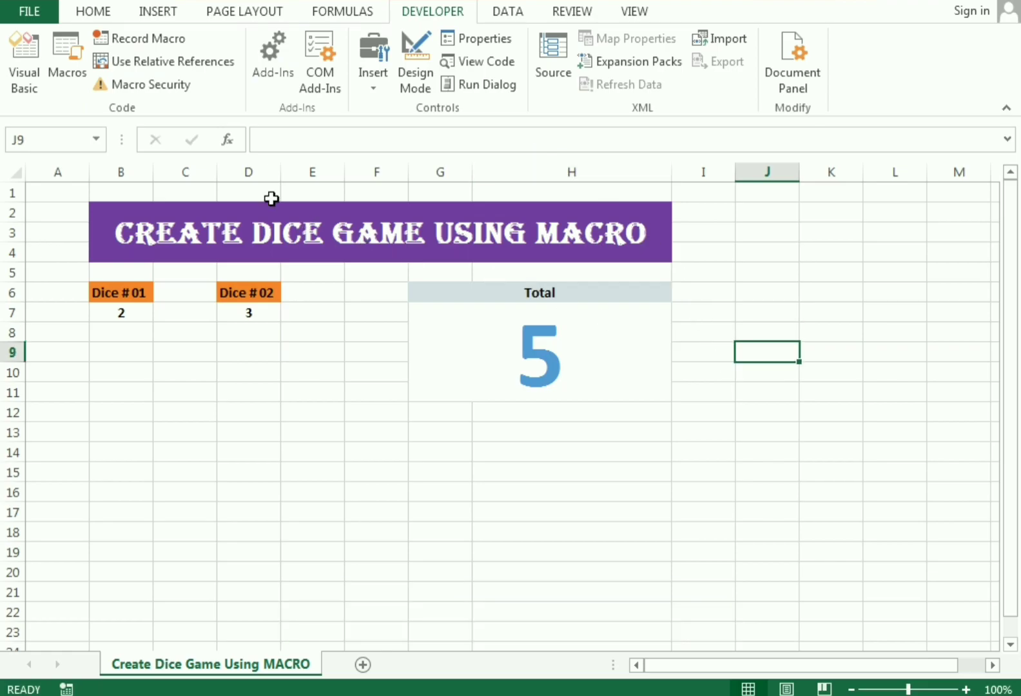
Hide the worksheet's gridlines.
click(85, 20)
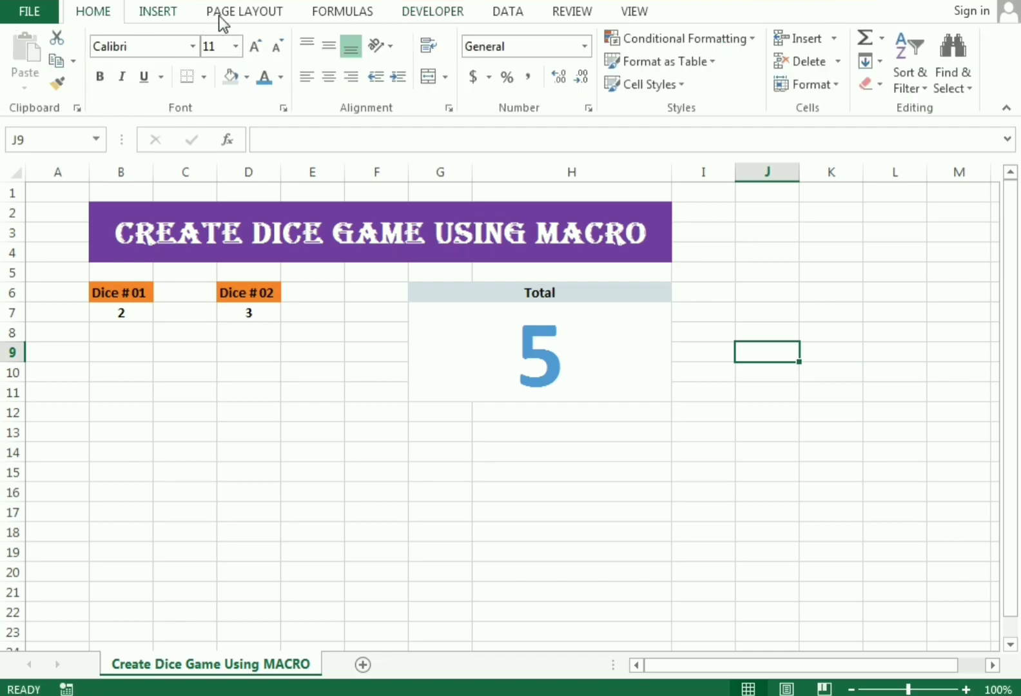
scroll(221, 17, down, 1)
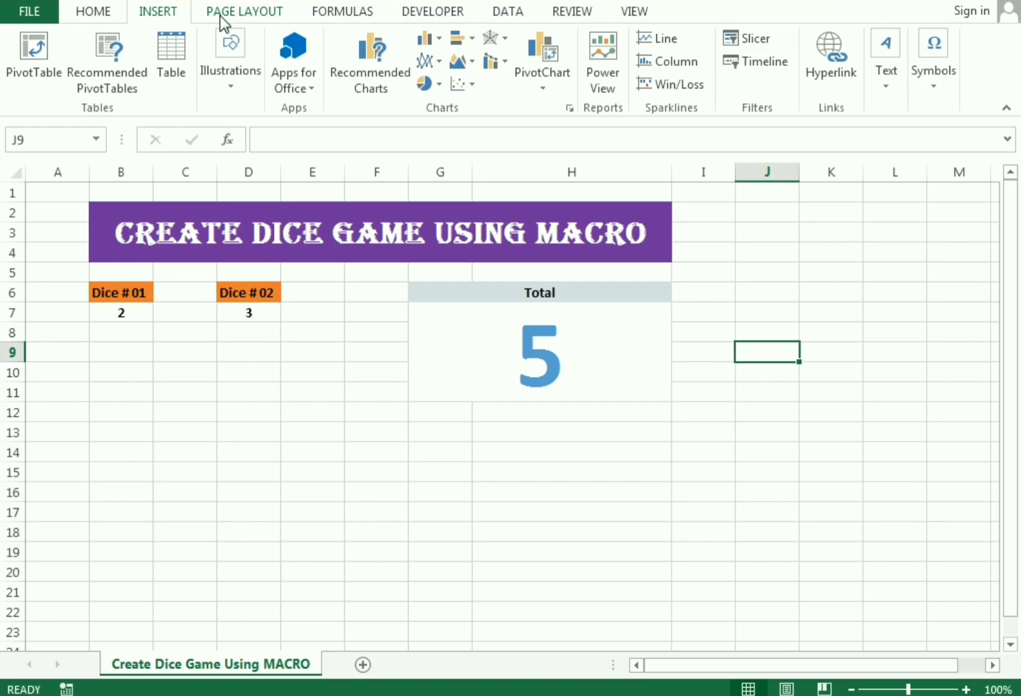
click(225, 14)
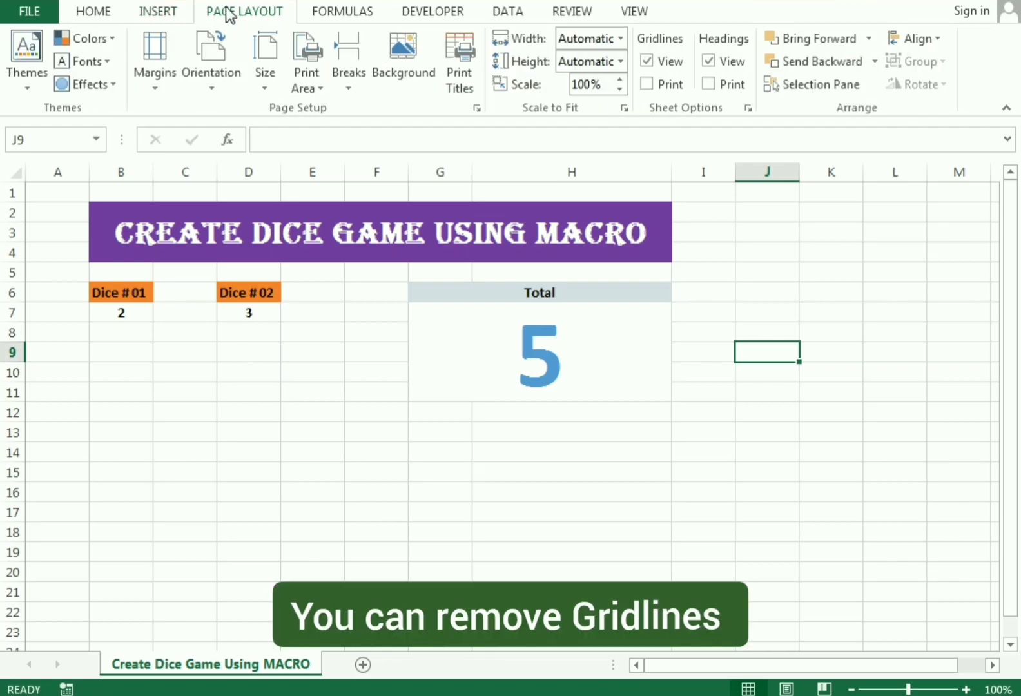
click(647, 61)
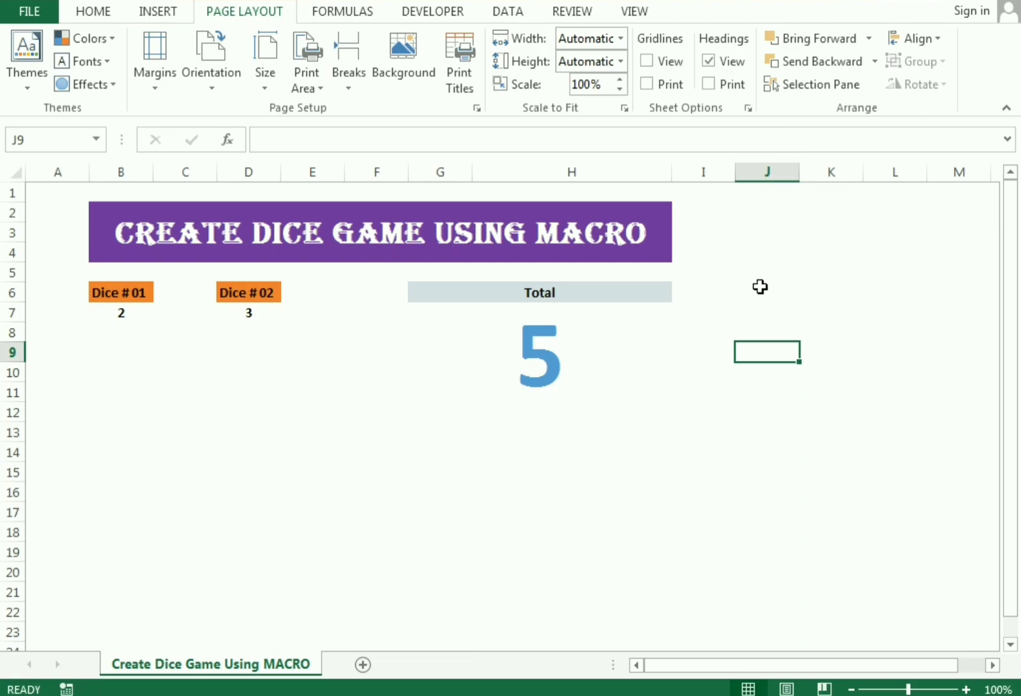
Insert a form-control button over columns J and K beside the total, around rows 7 to 10, and assign the Dice_Game macro to it.
click(415, 17)
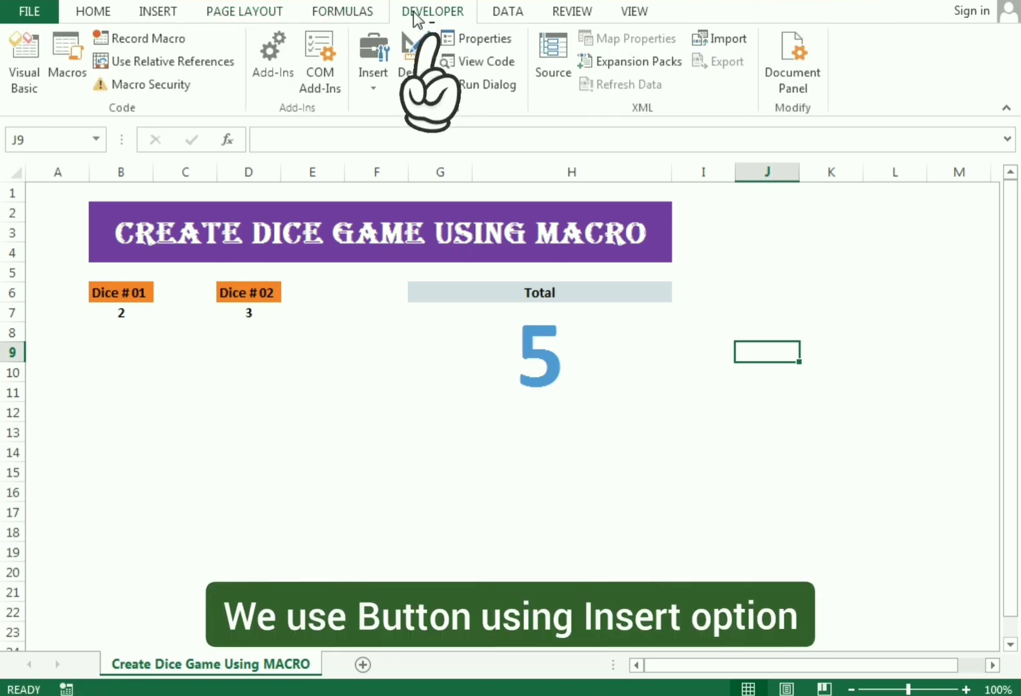
click(374, 95)
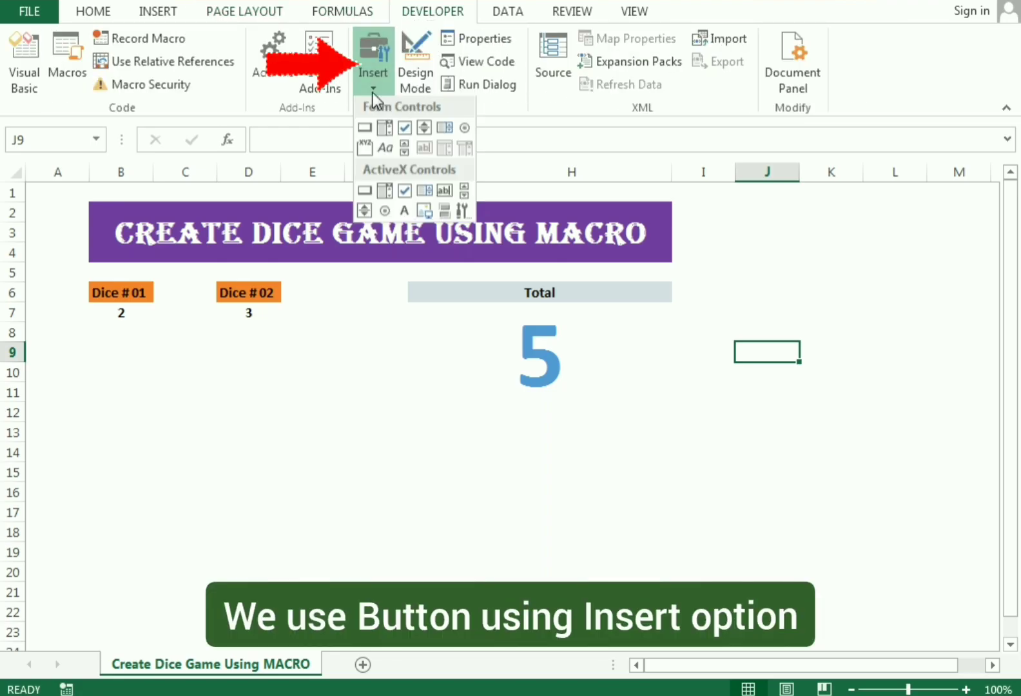
click(365, 131)
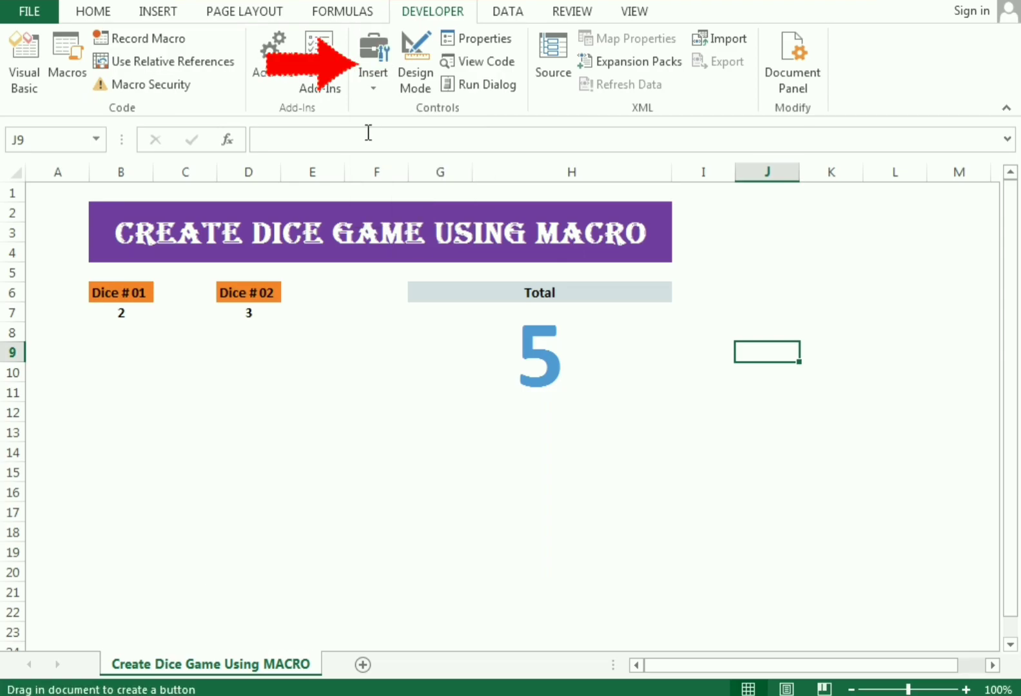
drag(753, 310, 857, 375)
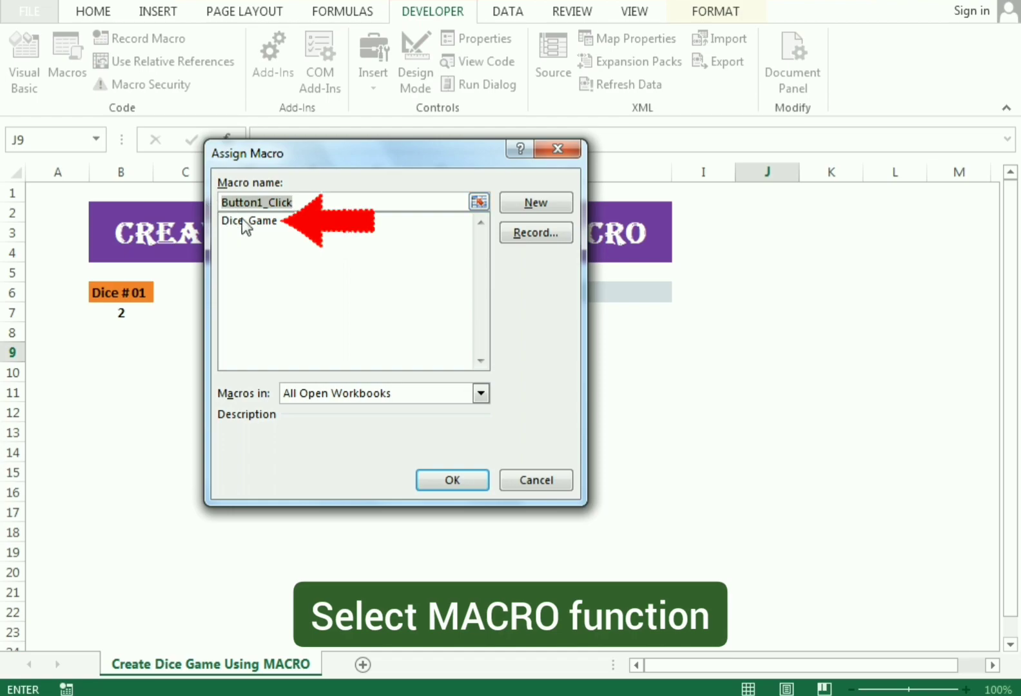
click(242, 221)
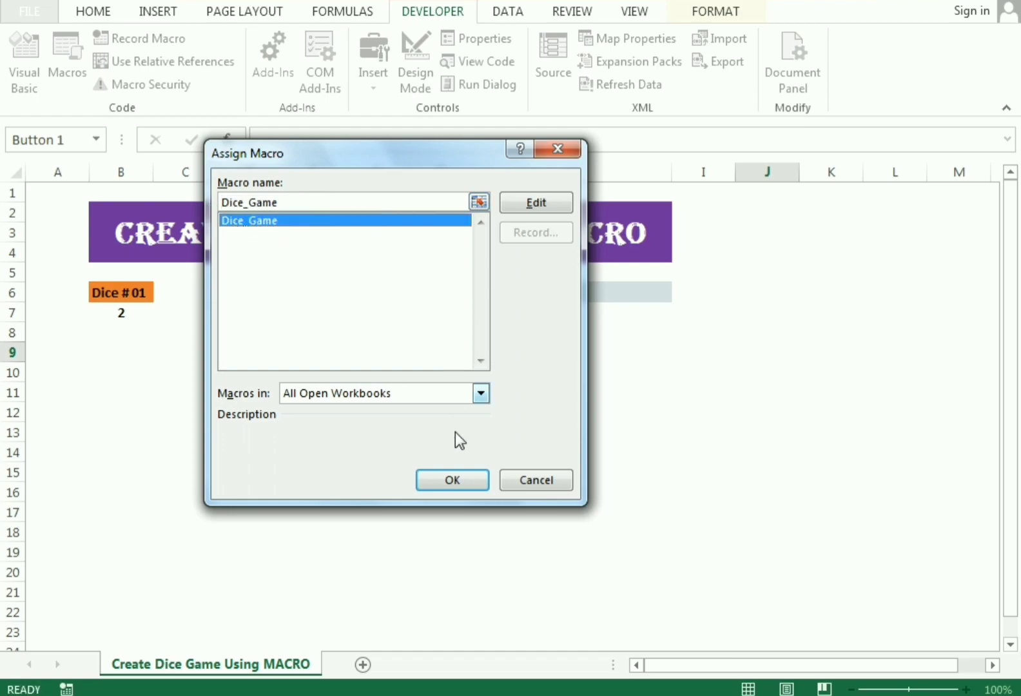
click(456, 478)
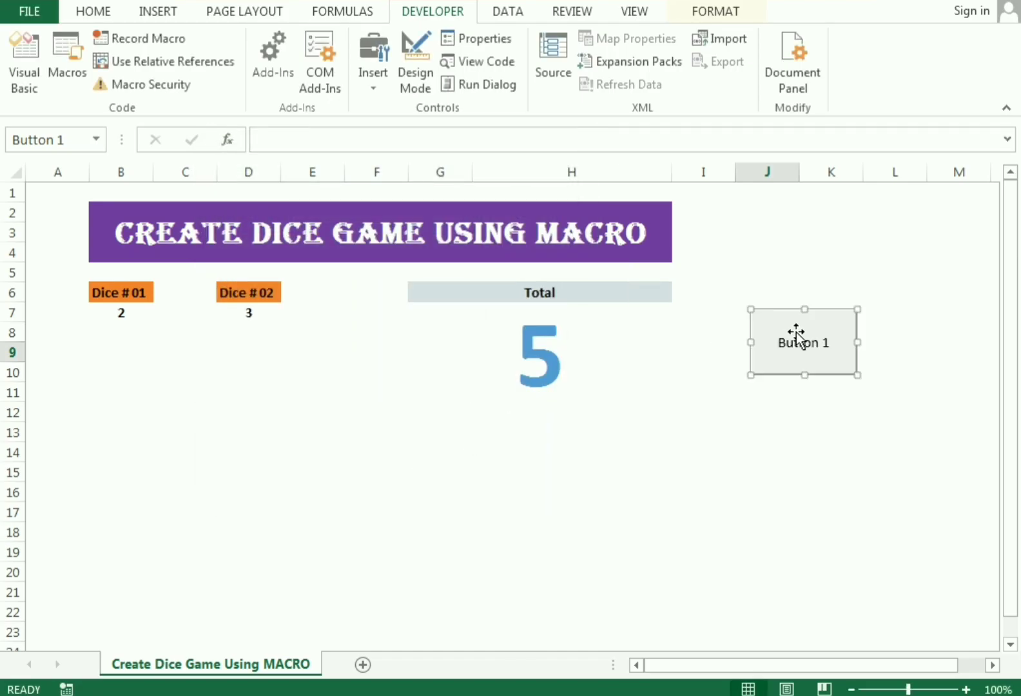
Change the new button's label to "Roll Dices" and deselect the button.
right_click(799, 334)
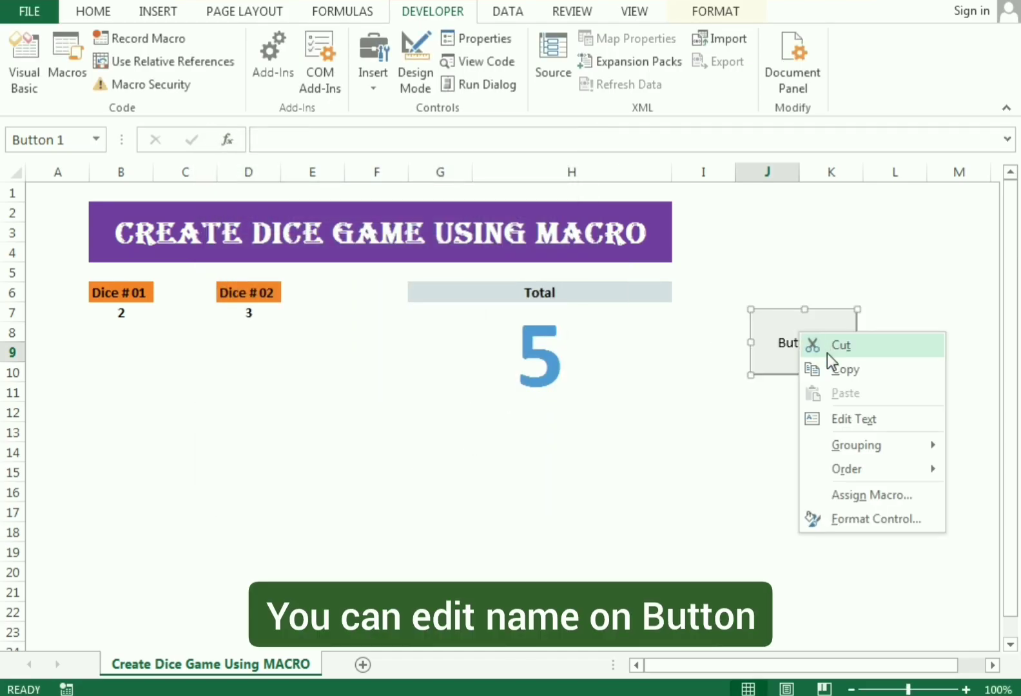
click(843, 420)
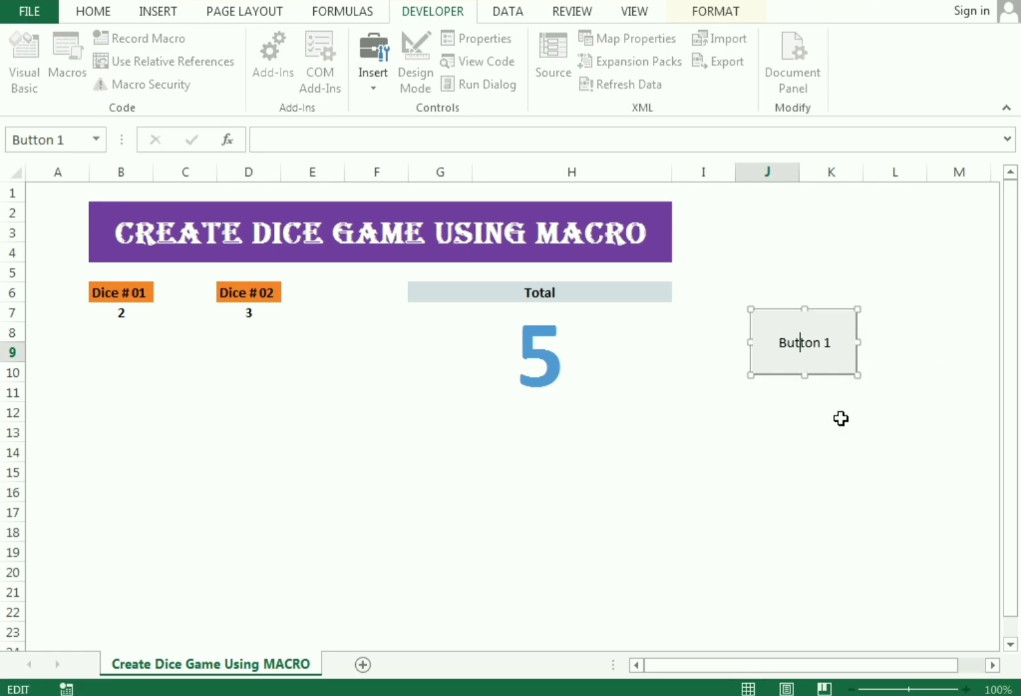
key(BackSpace)
key(BackSpace)
key(BackSpace)
key(BackSpace)
key(BackSpace)
key(BackSpace)
key(BackSpace)
key(BackSpace)
text(Roll Dices)
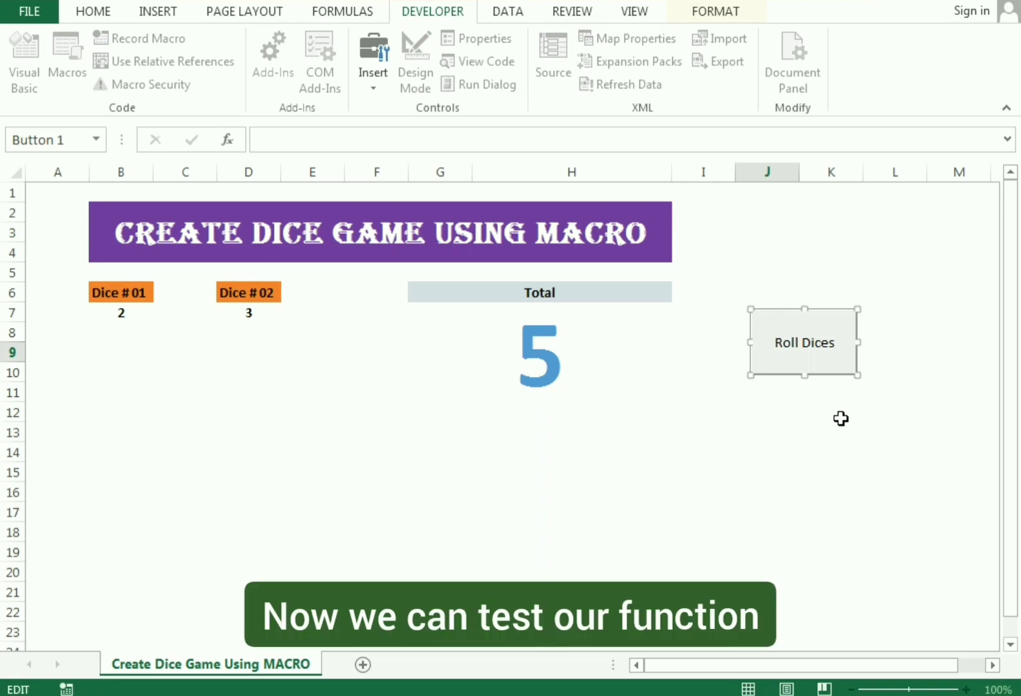
click(841, 419)
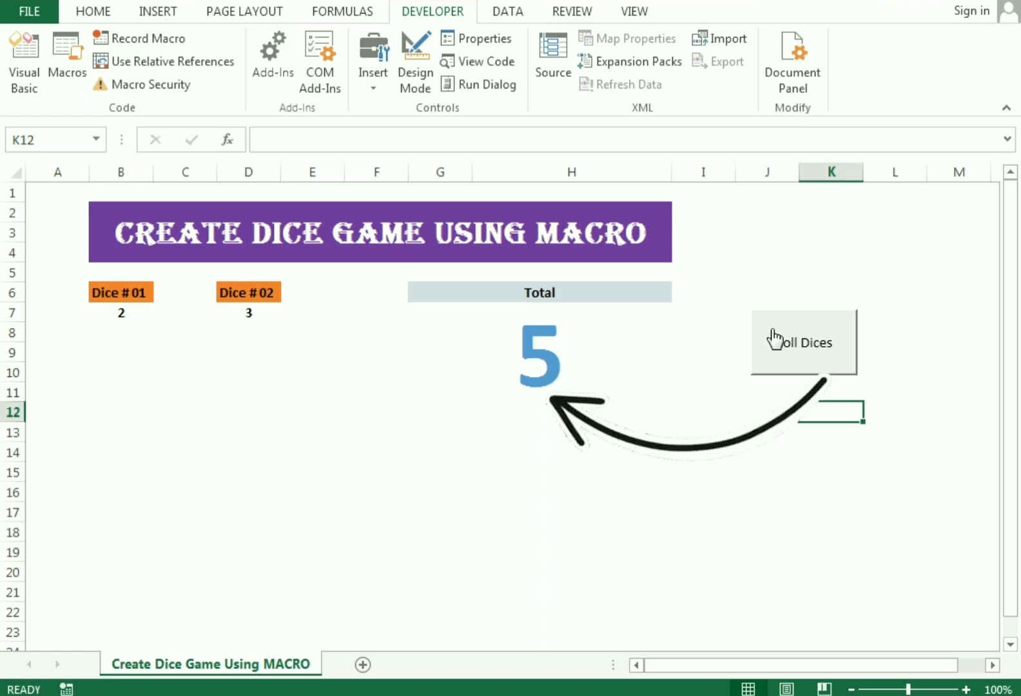
Test the dice game by running the Roll Dices button repeatedly, and finish by selecting the empty cell H15.
click(816, 346)
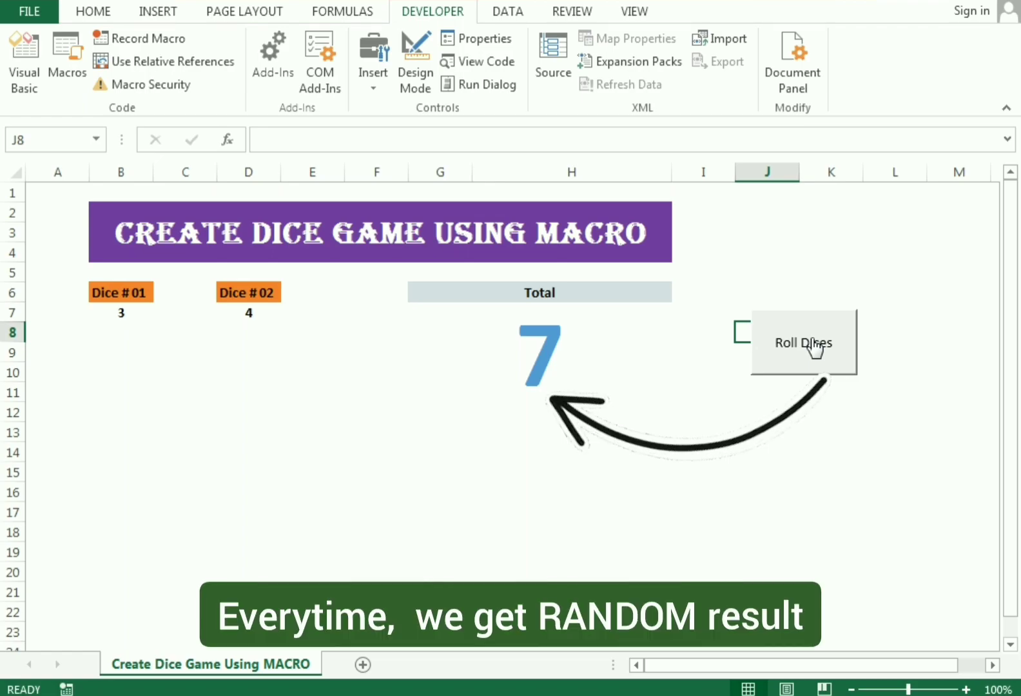
click(780, 347)
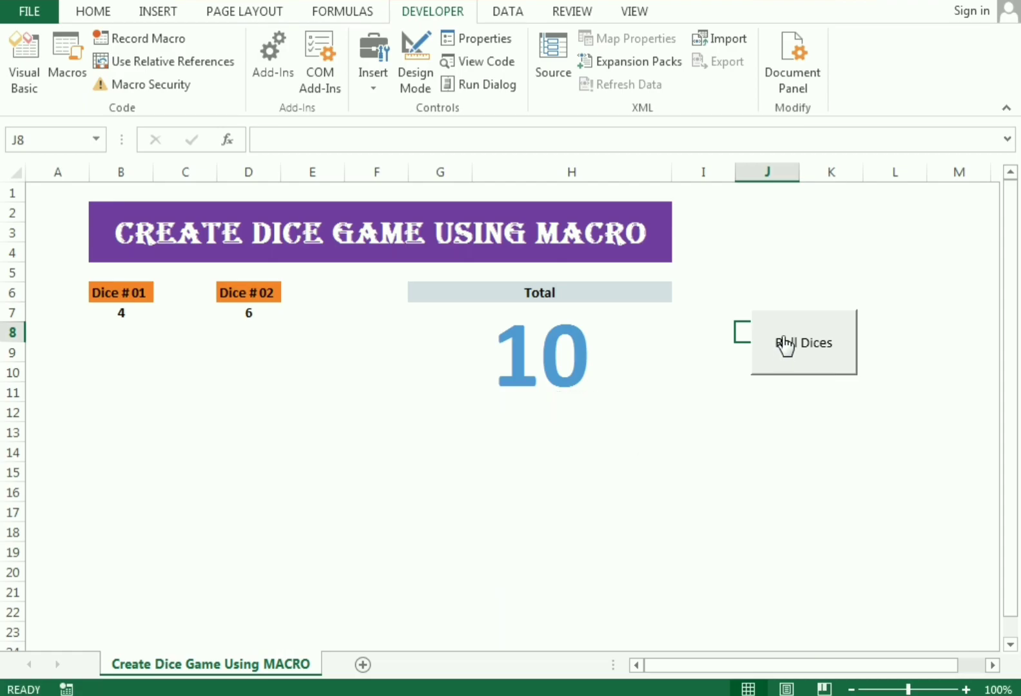
click(783, 347)
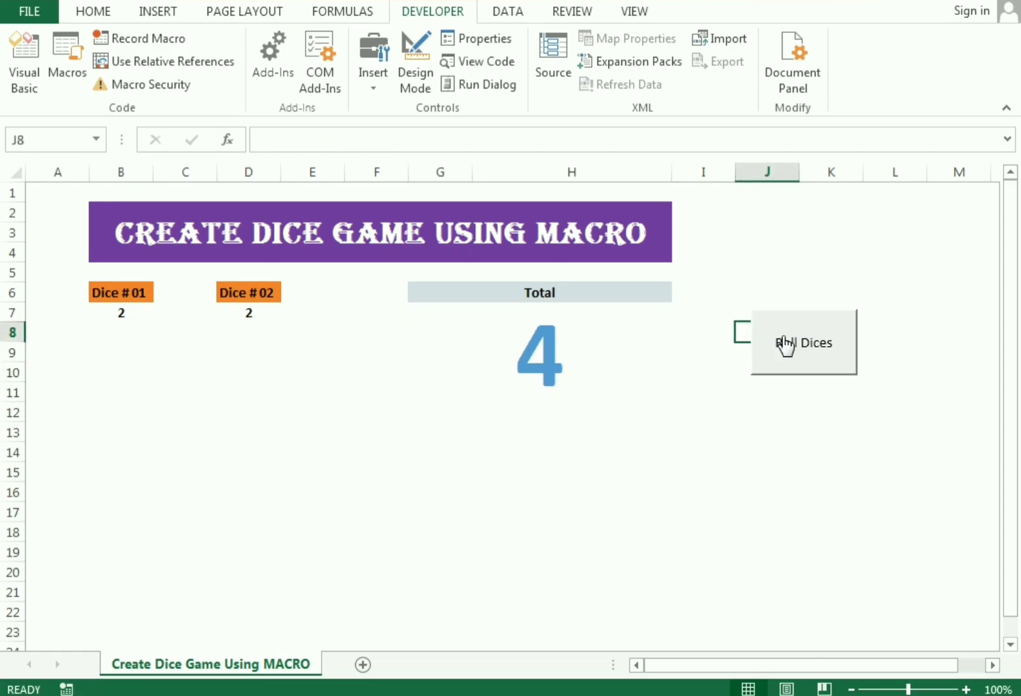
click(784, 347)
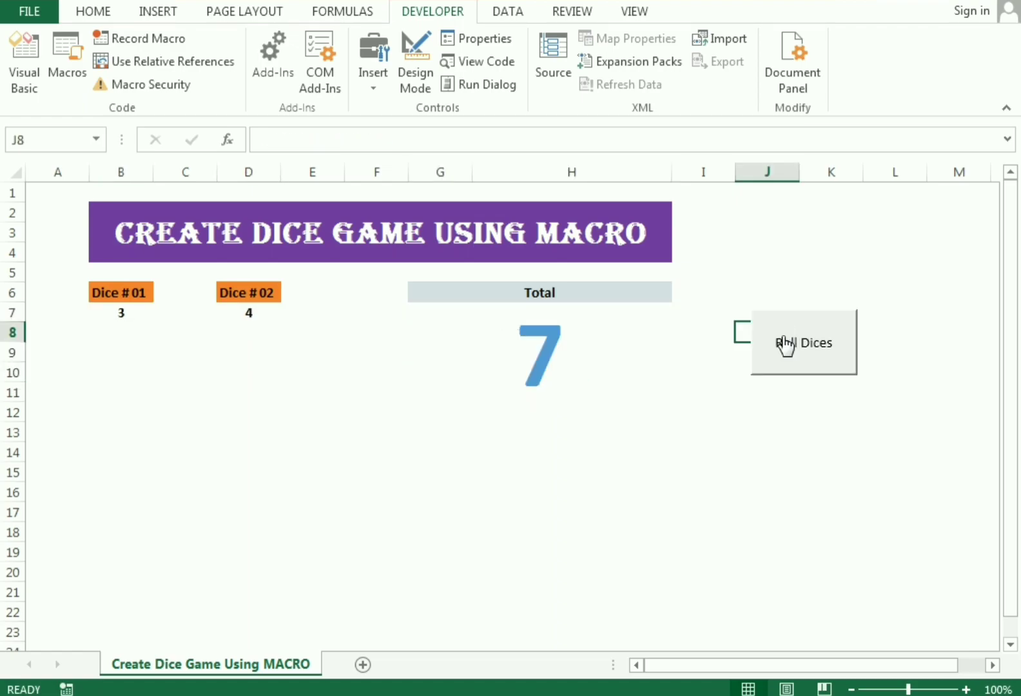
click(784, 346)
click(785, 348)
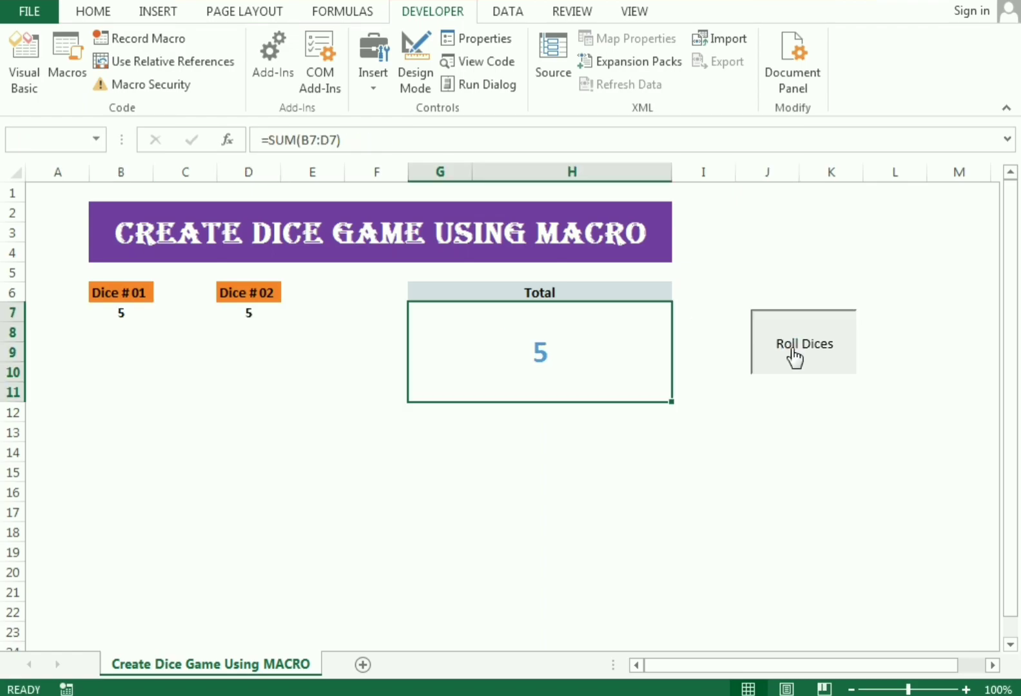
click(793, 353)
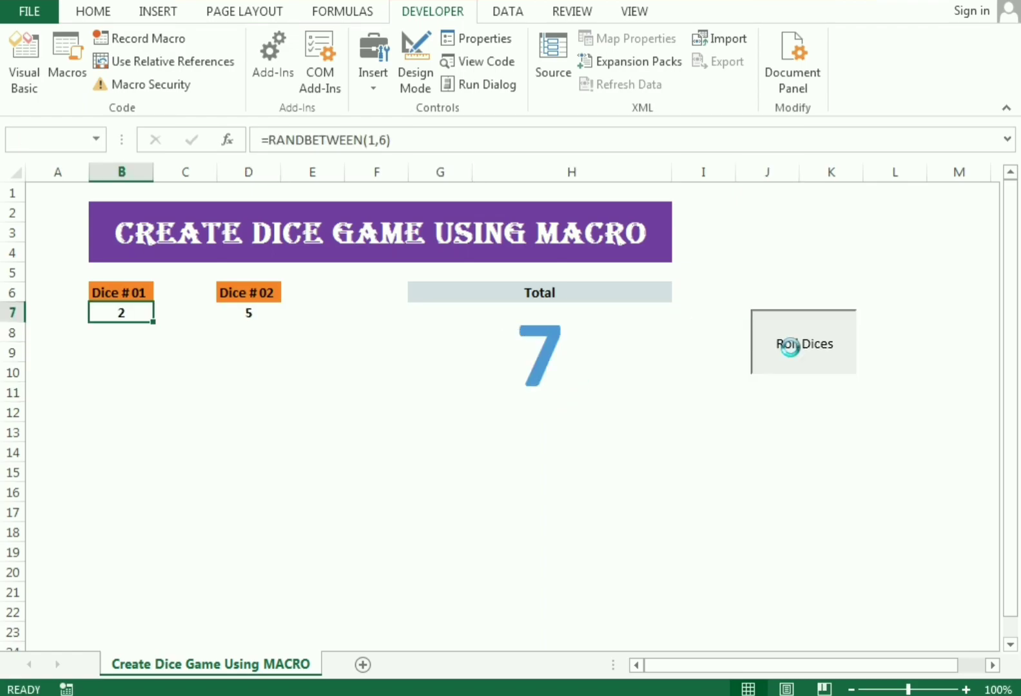
click(795, 355)
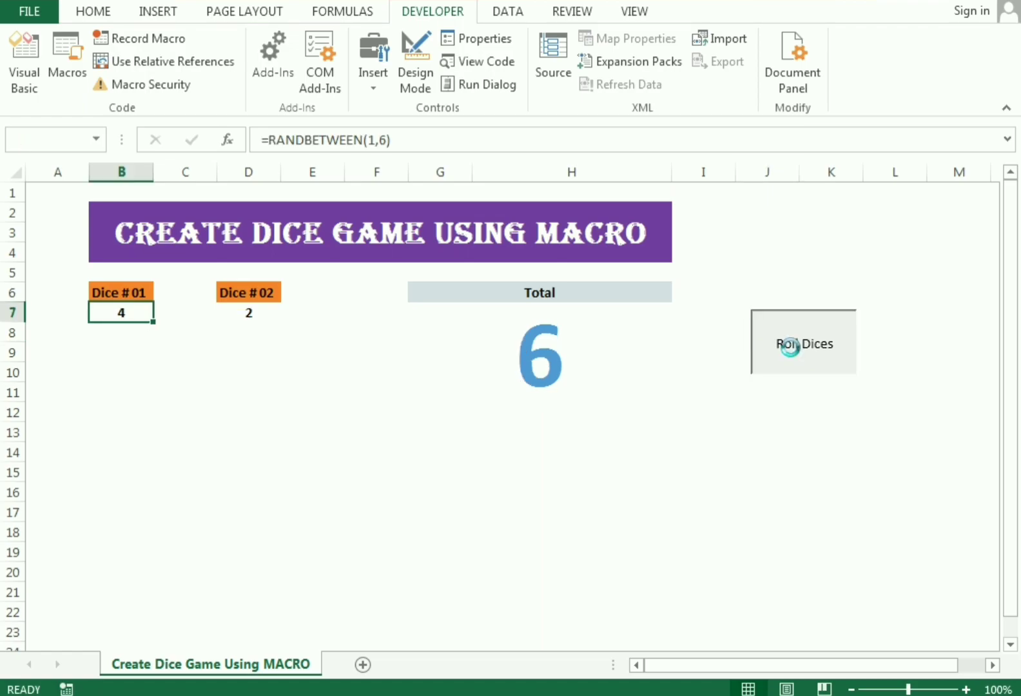
click(794, 355)
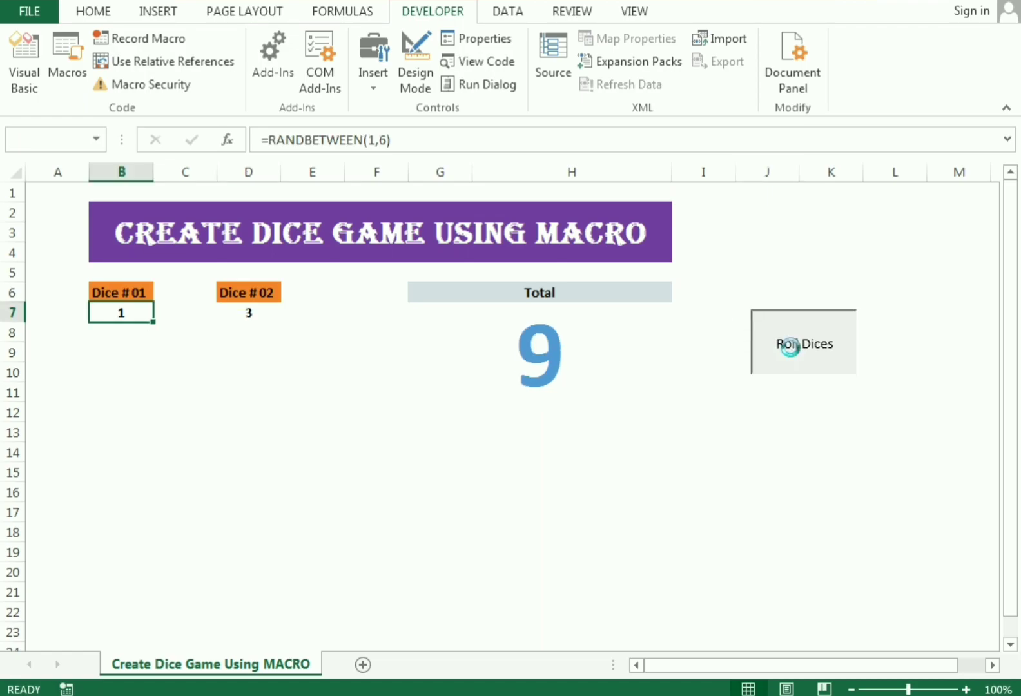
click(793, 353)
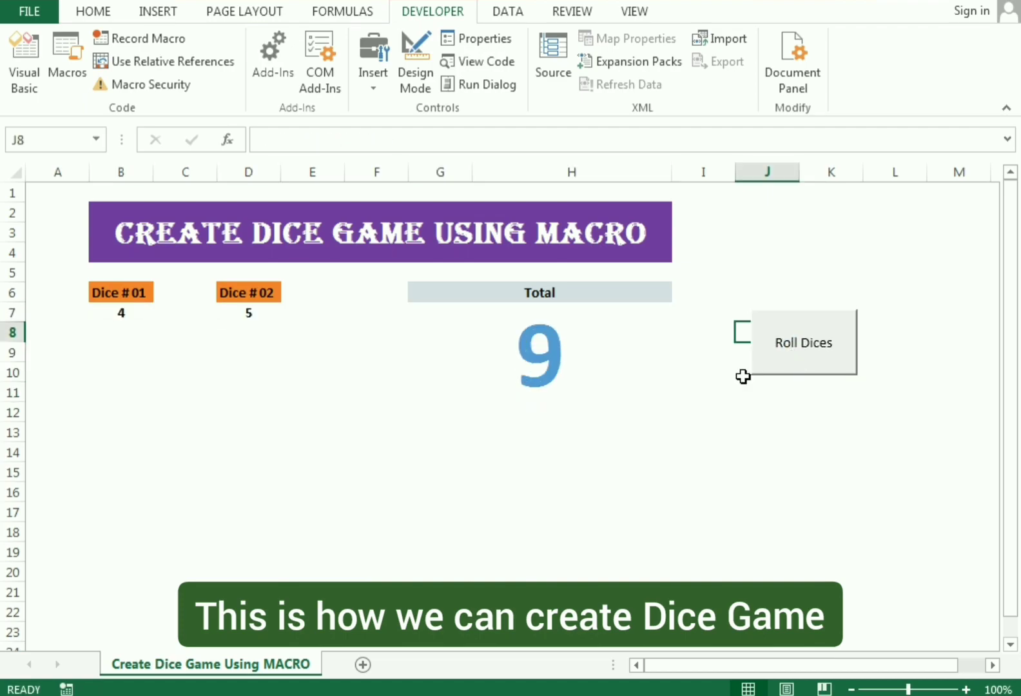
click(846, 343)
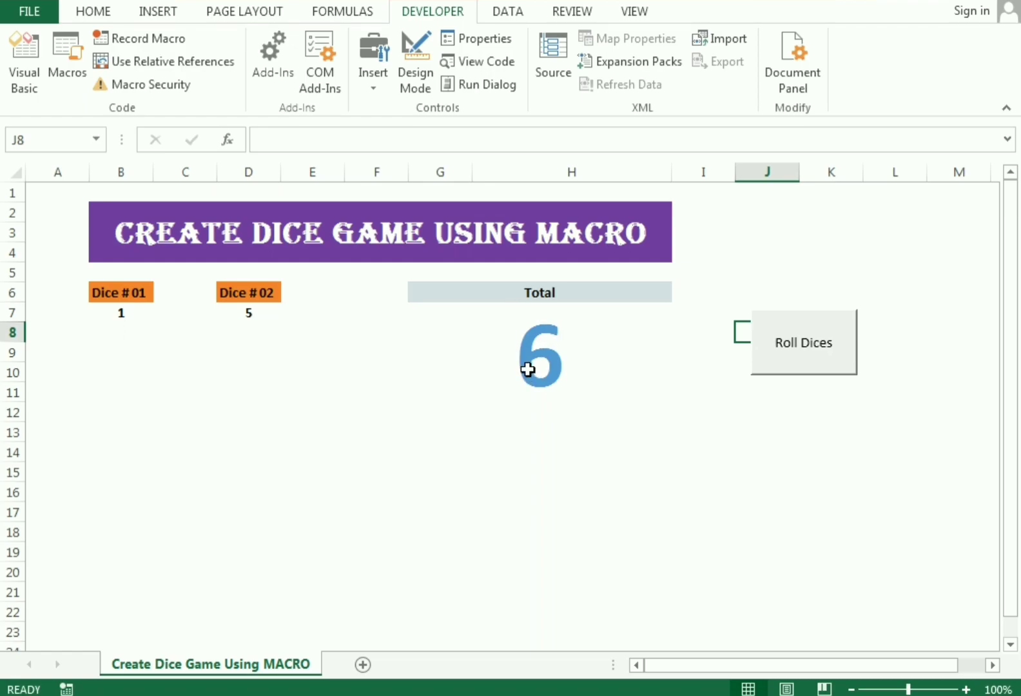
click(784, 354)
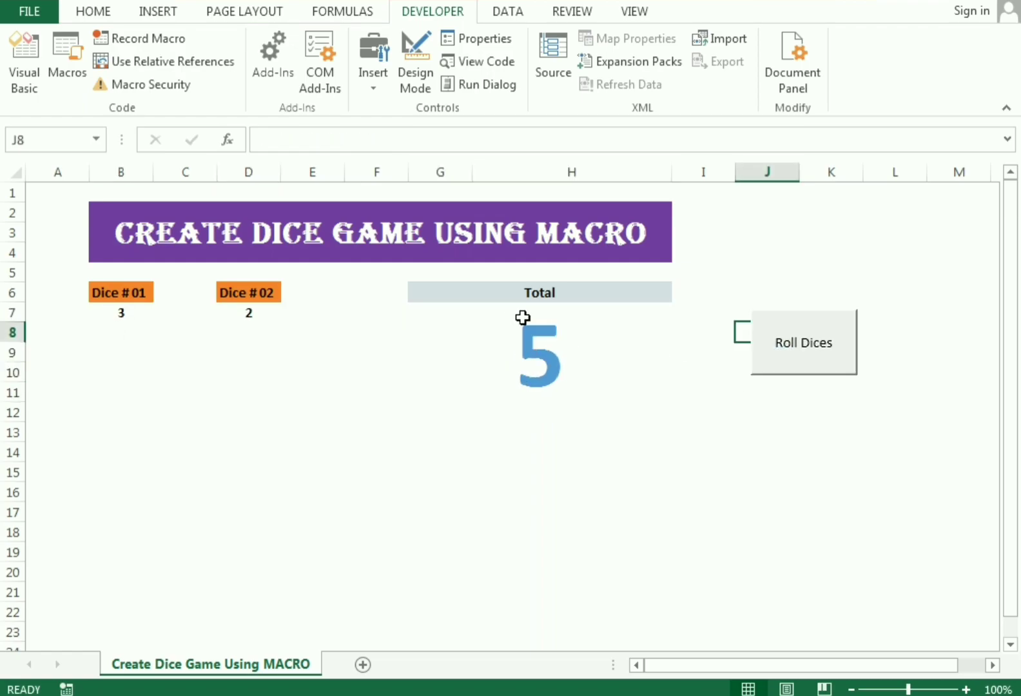
click(671, 469)
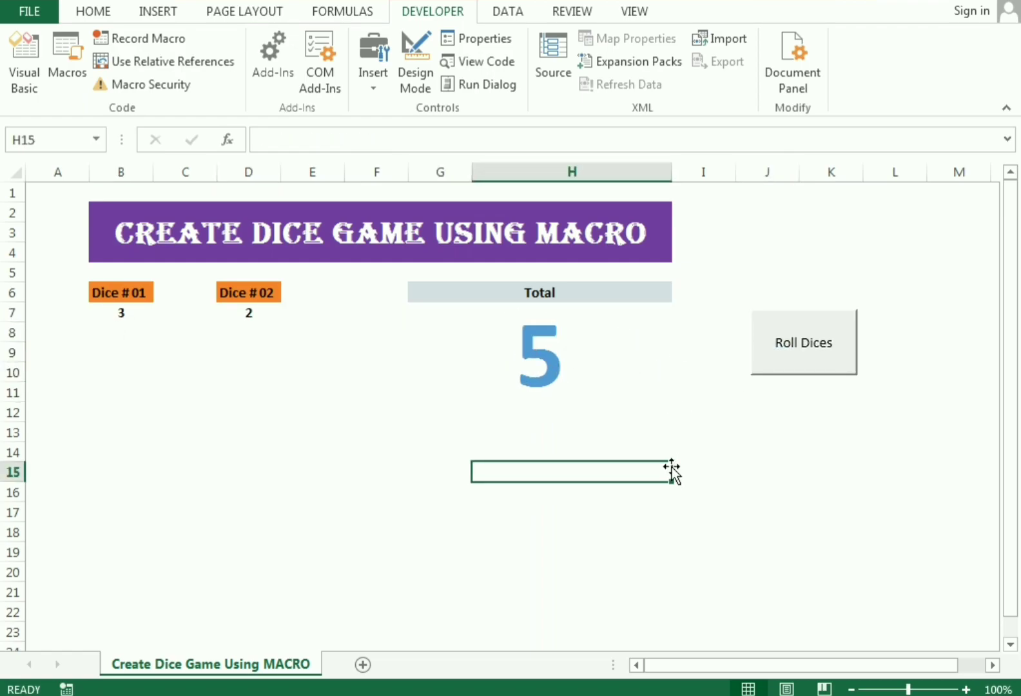